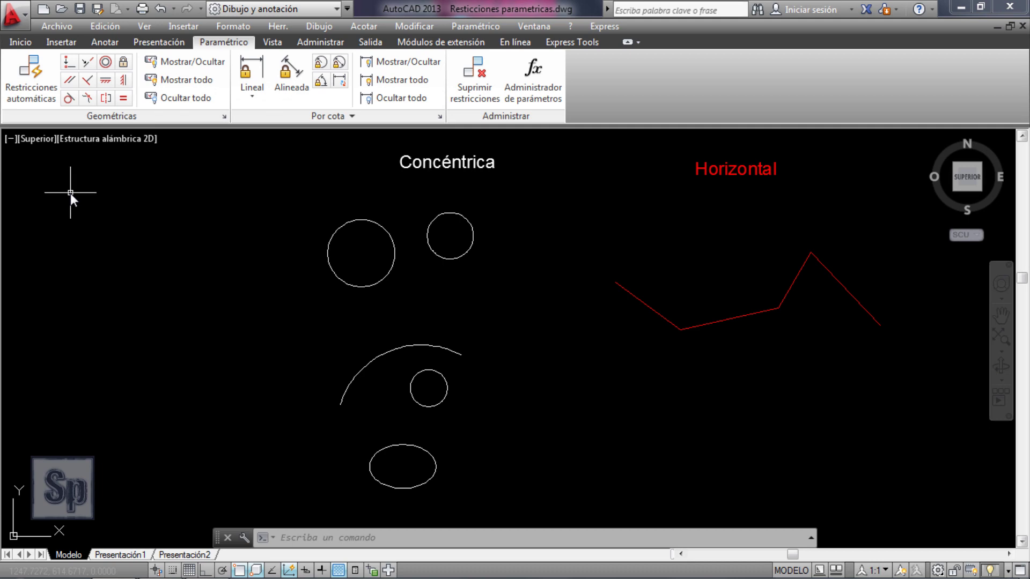
# Step: Apply a Concéntrica constraint to the left and right upper circles
pyautogui.click(106, 62)
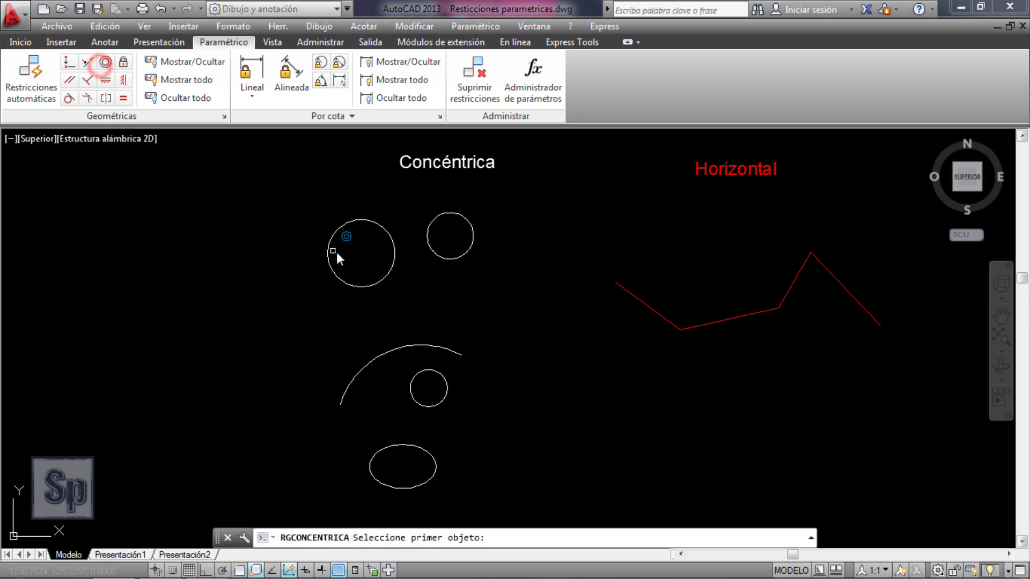
pyautogui.click(366, 222)
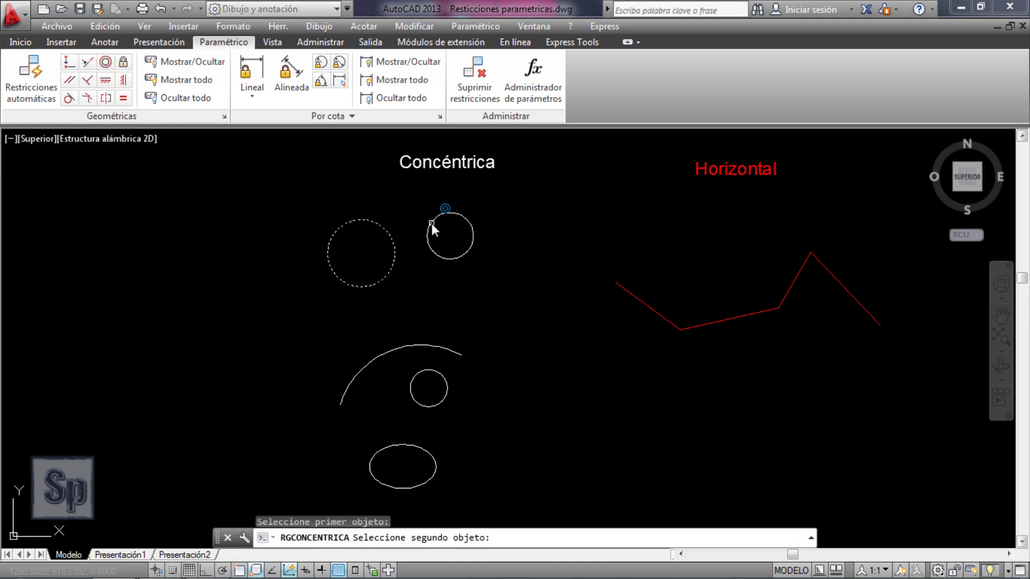
pyautogui.click(432, 223)
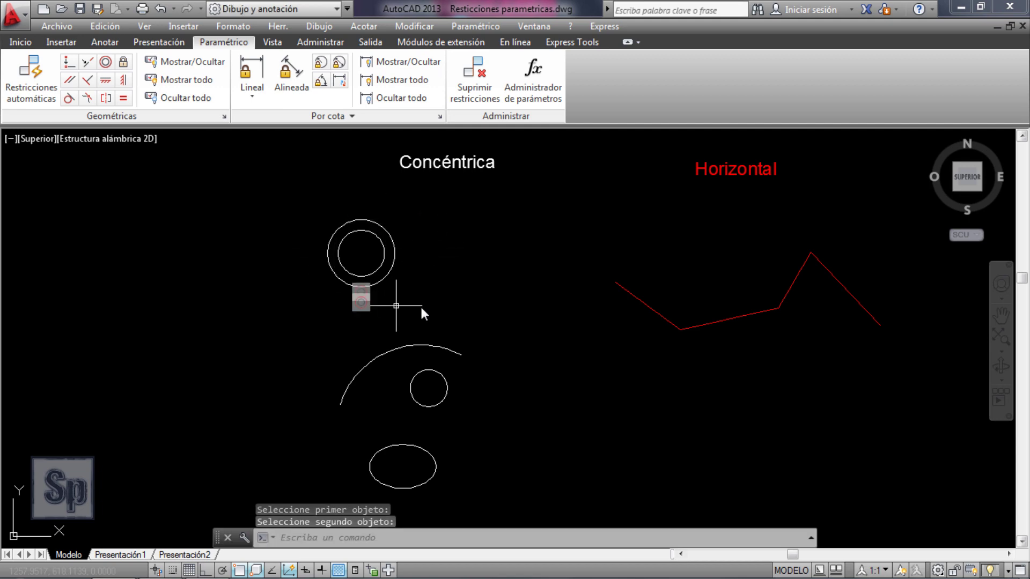
# Step: Enlarge the outer circle, then drag the inner circle's centre to move both circles together
pyautogui.click(394, 236)
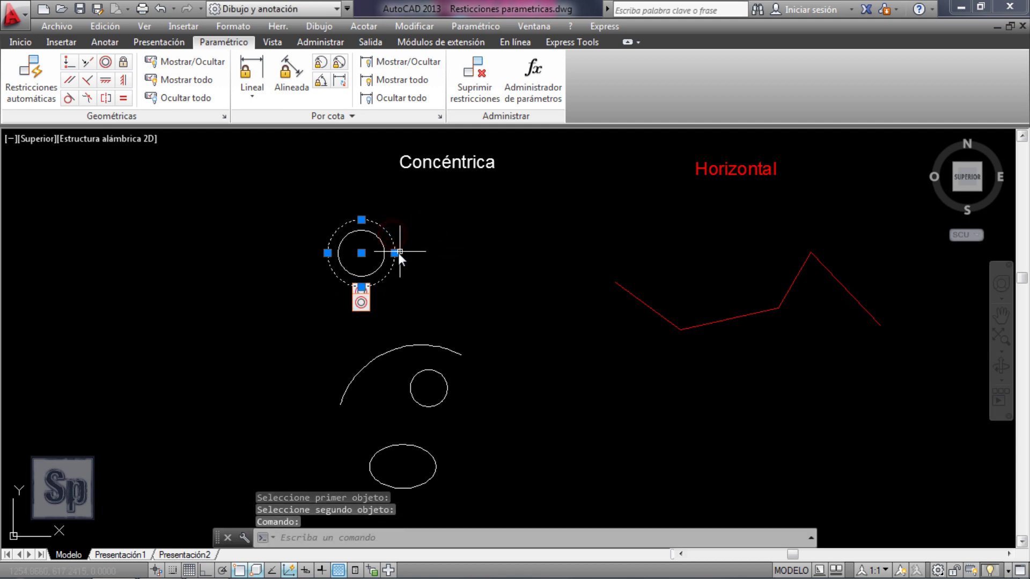
pyautogui.click(395, 252)
pyautogui.click(430, 253)
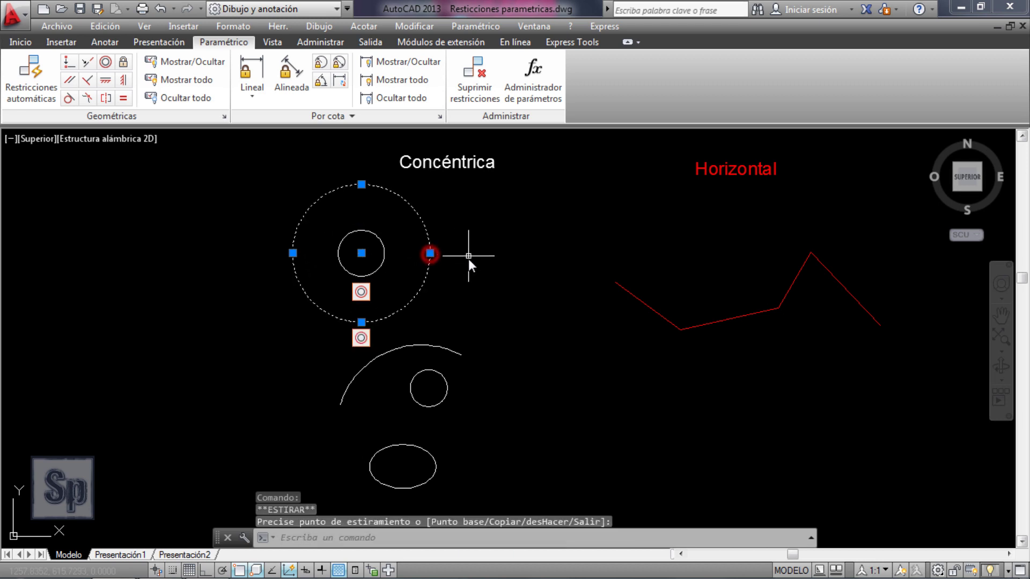
pyautogui.press('Escape')
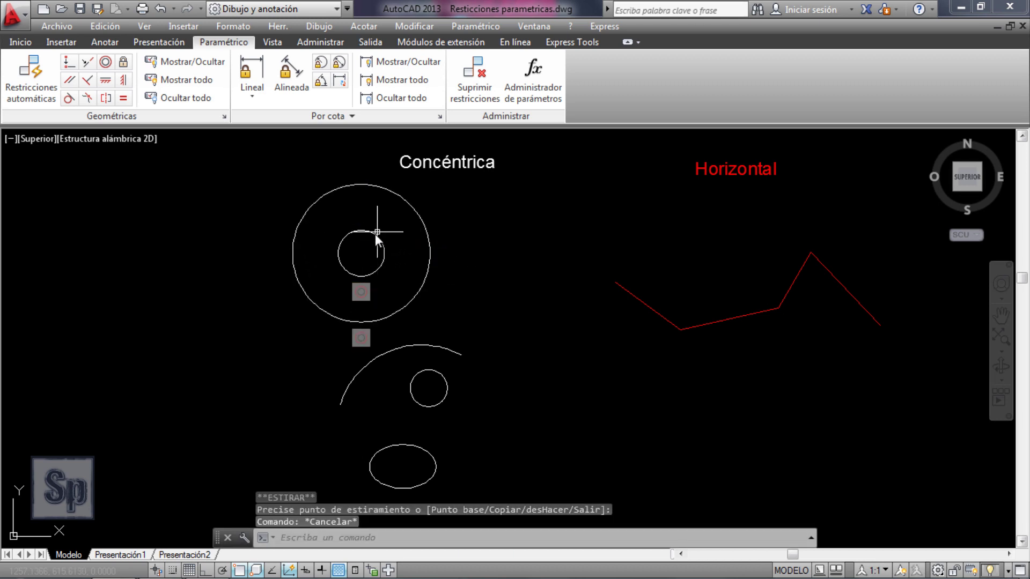
pyautogui.click(375, 234)
pyautogui.click(361, 253)
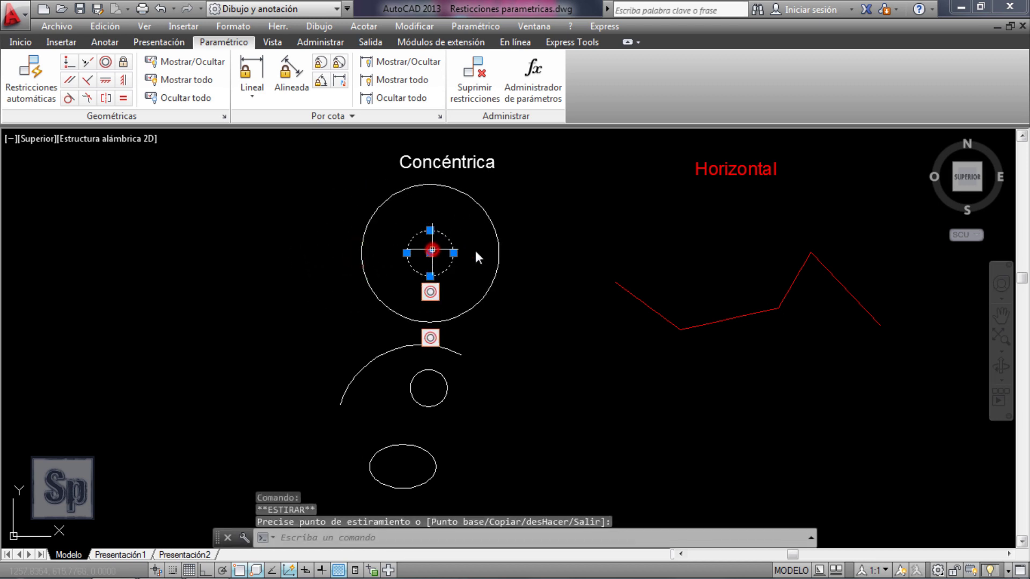
# Step: Shrink the outer circle by its top grip to recheck the shared centre
pyautogui.click(488, 217)
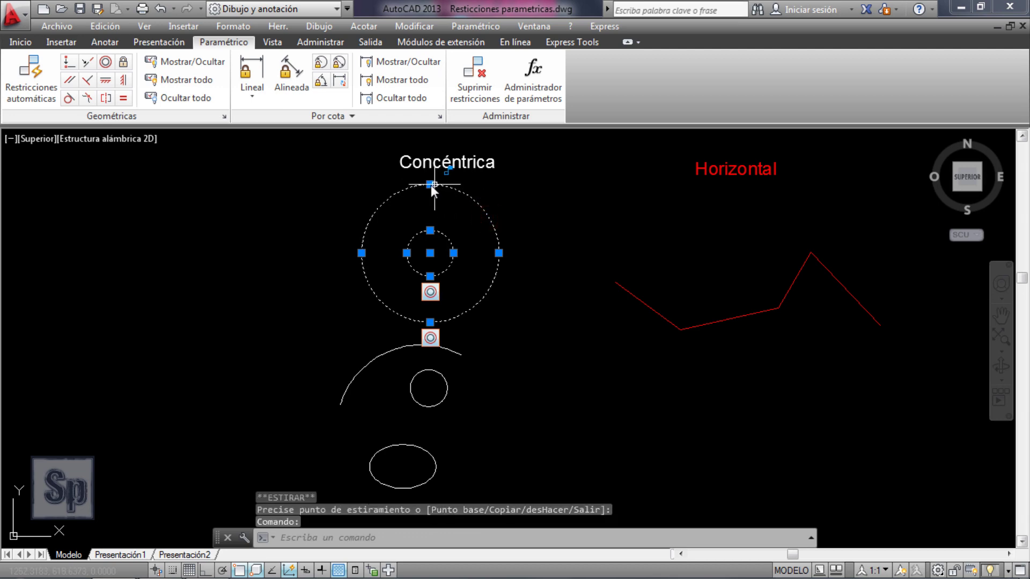
pyautogui.click(430, 186)
pyautogui.click(424, 218)
pyautogui.press('Escape')
pyautogui.scroll(2, 426, 272)
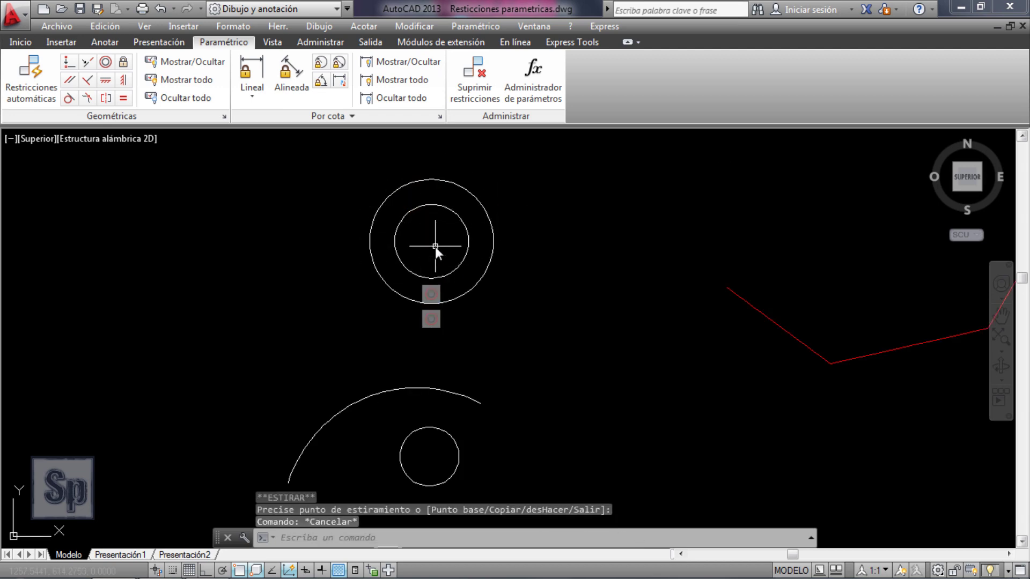
pyautogui.scroll(-2, 340, 246)
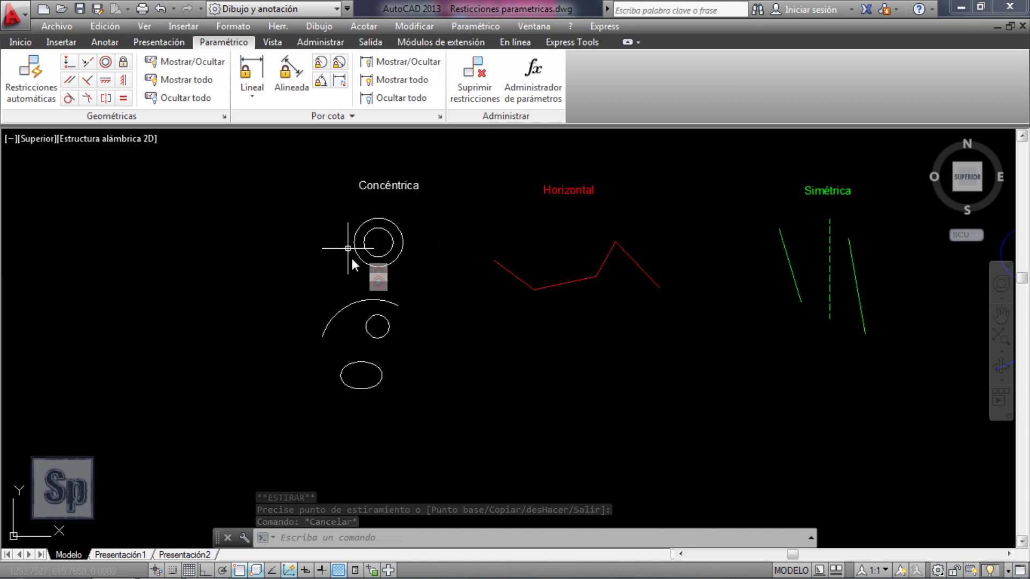
pyautogui.scroll(2, 382, 381)
pyautogui.scroll(2, 322, 295)
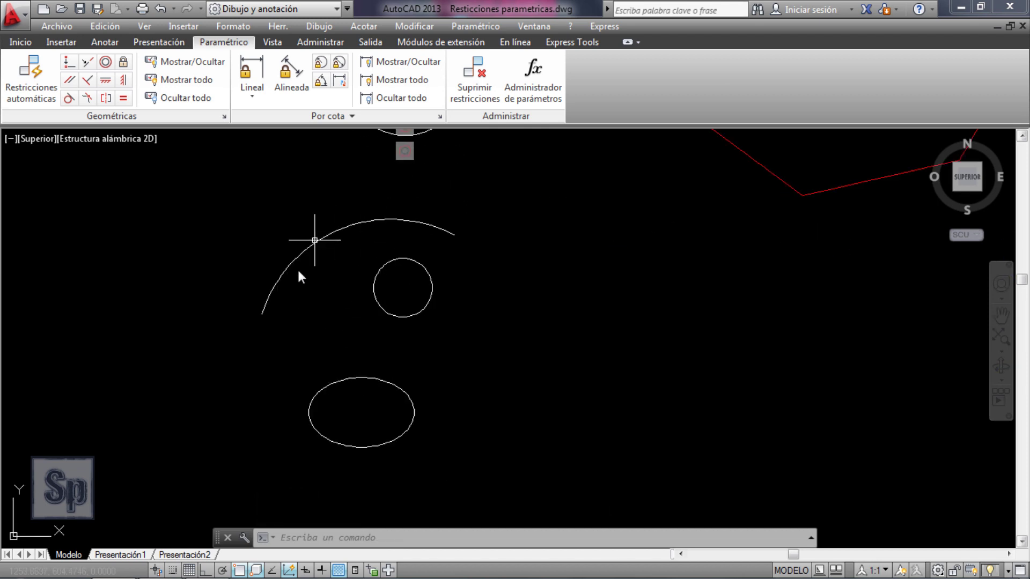
# Step: Make the small circle concentric with the arc, then the ellipse concentric with the circle
pyautogui.click(106, 61)
pyautogui.click(332, 236)
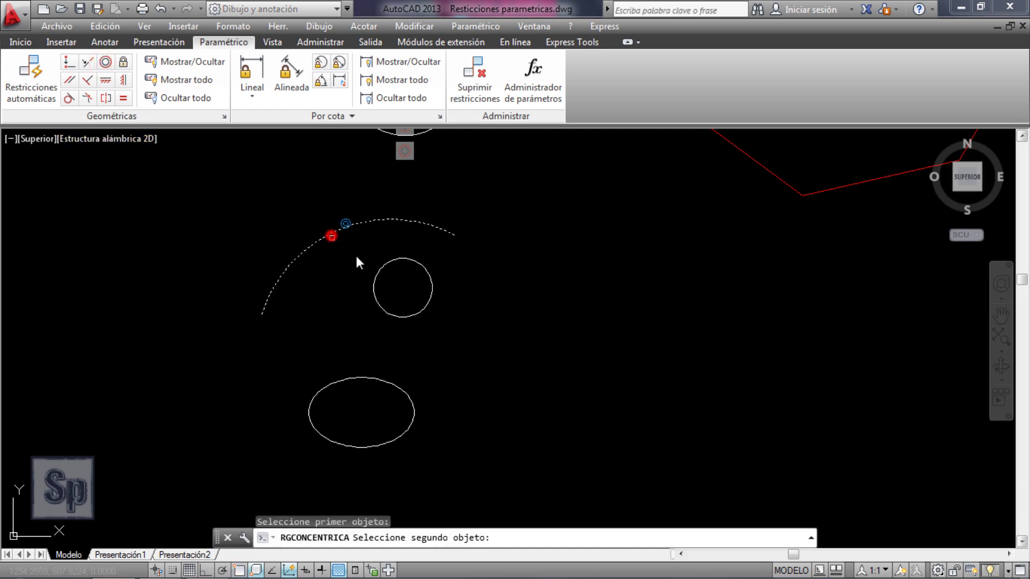
pyautogui.click(397, 259)
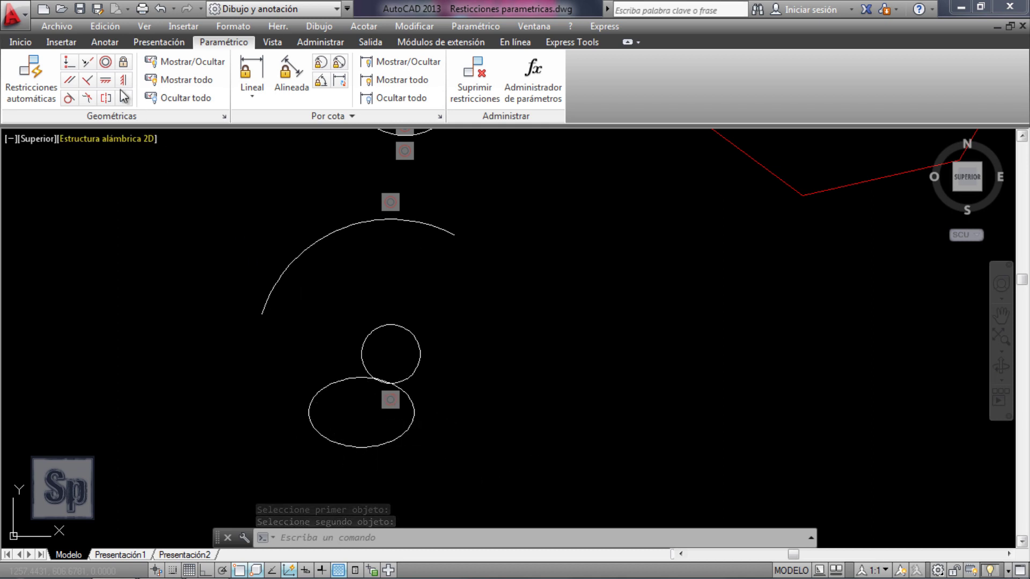
pyautogui.click(106, 61)
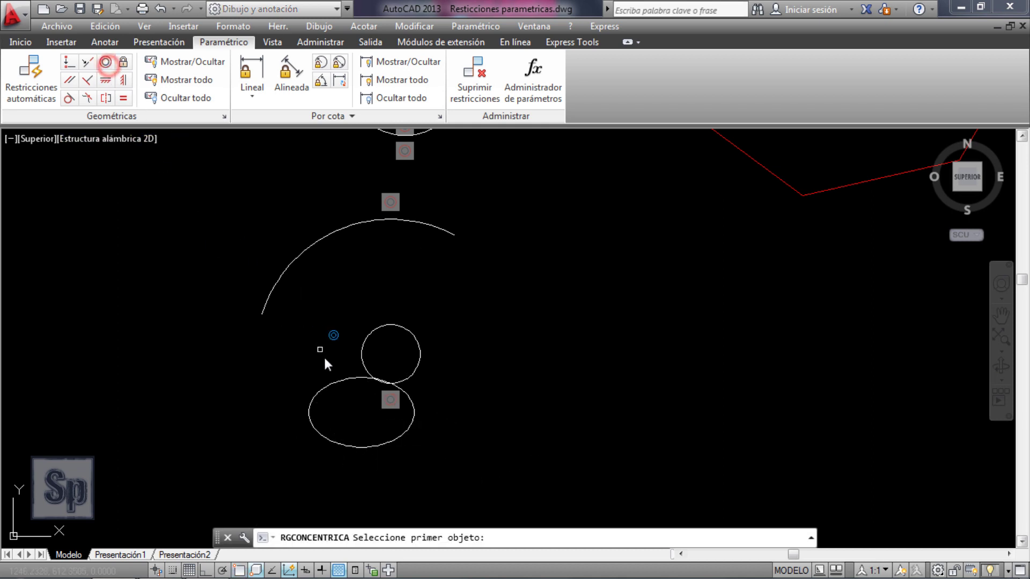
pyautogui.click(368, 337)
pyautogui.click(331, 382)
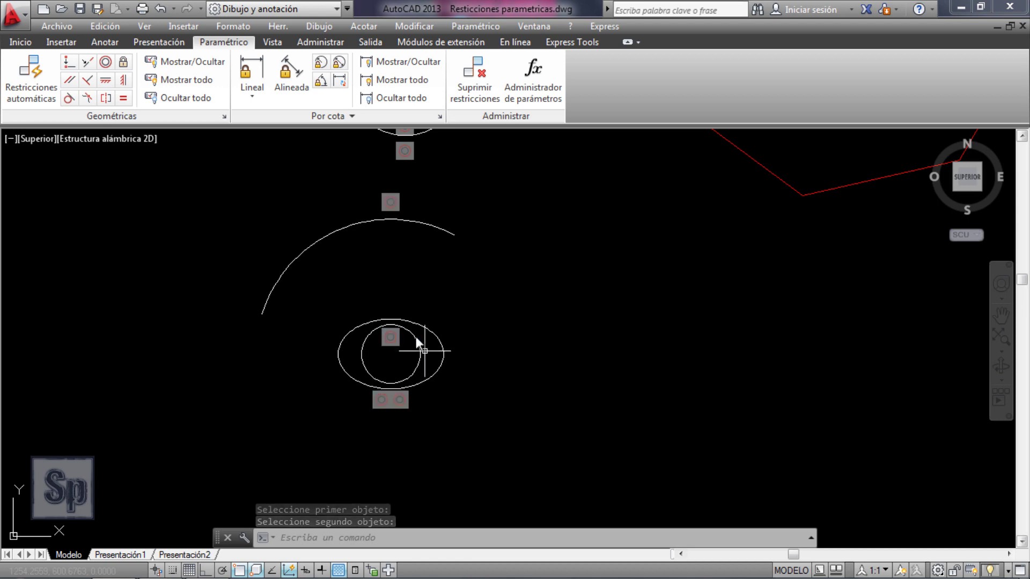
# Step: Drag the small circle's centre up-right, then down-left, moving all three shapes together
pyautogui.click(419, 358)
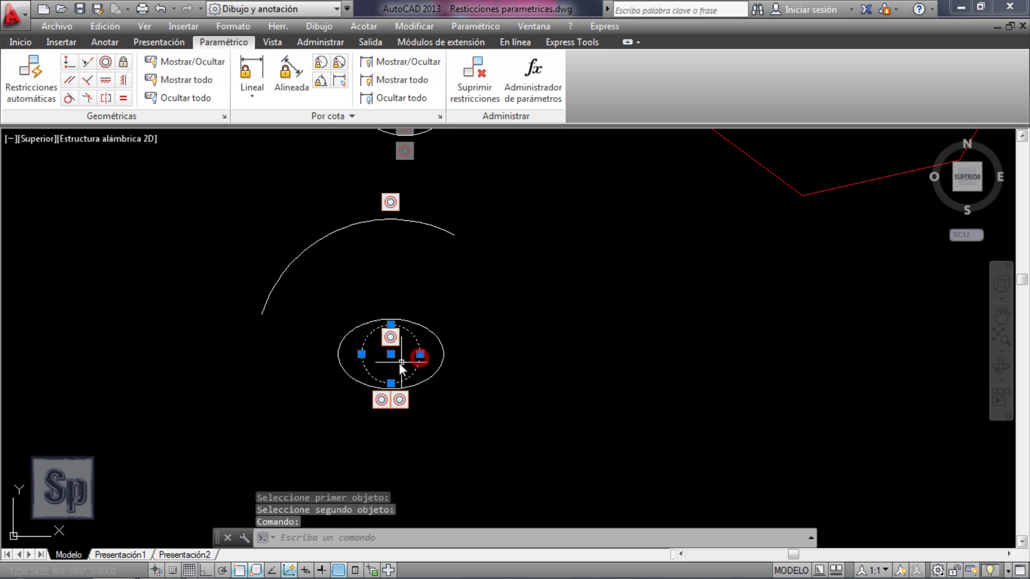
pyautogui.click(391, 355)
pyautogui.click(459, 322)
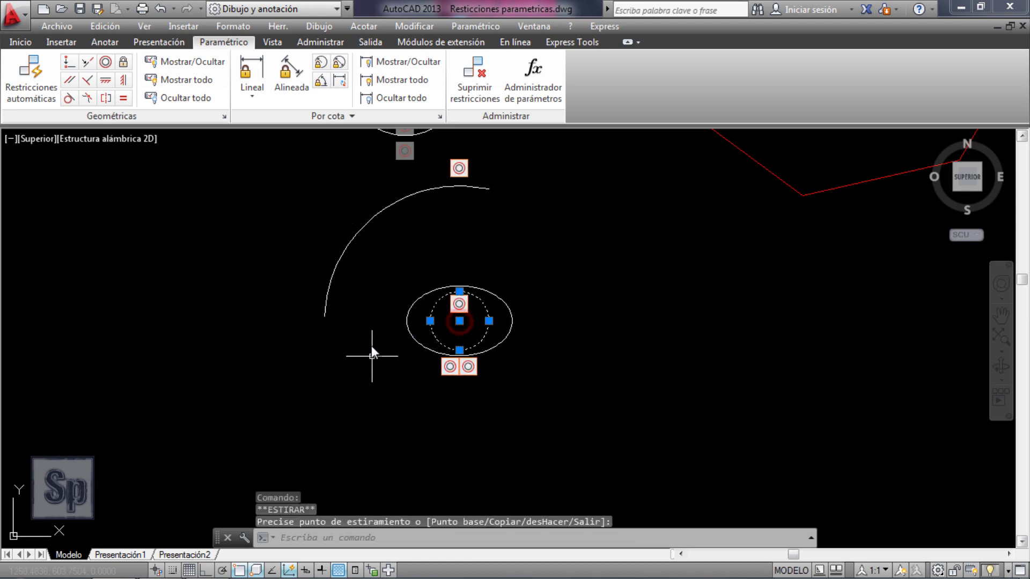
pyautogui.click(456, 320)
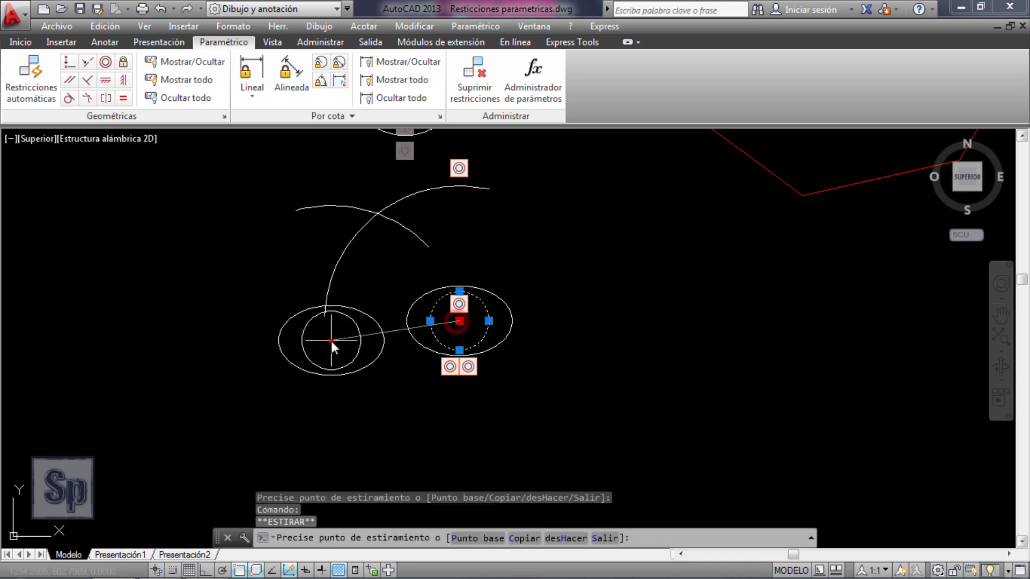
pyautogui.click(332, 341)
pyautogui.press('Escape')
# Step: Move the concentric shapes back up-right via the ellipse's shared centre grip
pyautogui.click(374, 318)
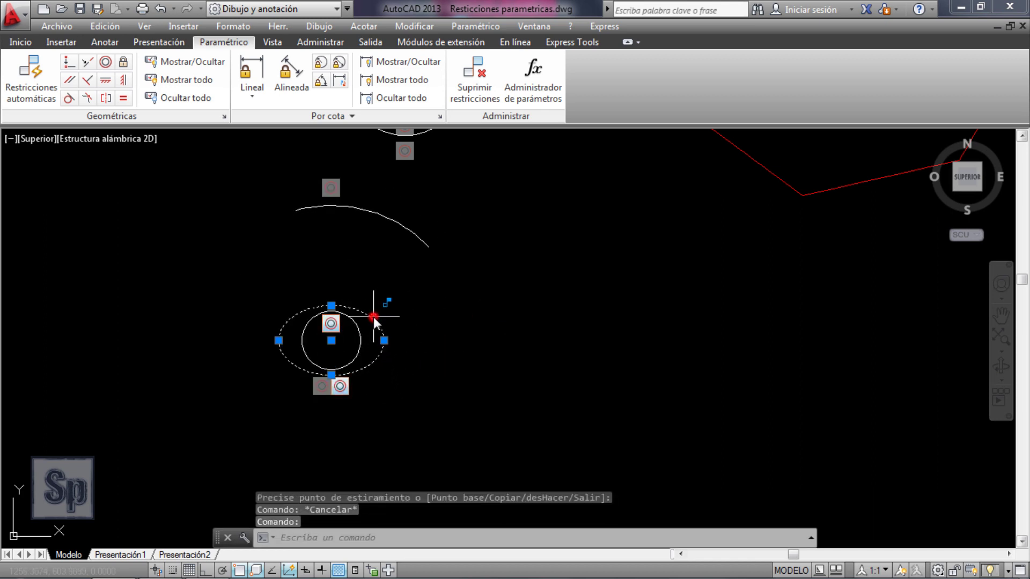
pyautogui.click(331, 342)
pyautogui.click(423, 337)
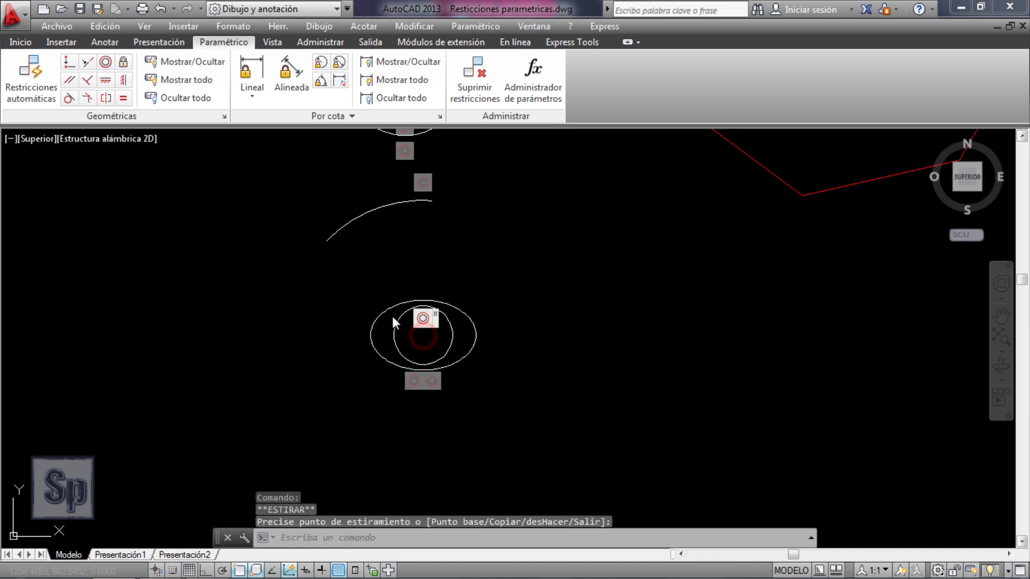
pyautogui.press('Escape')
pyautogui.scroll(-2, 214, 340)
pyautogui.press('Escape')
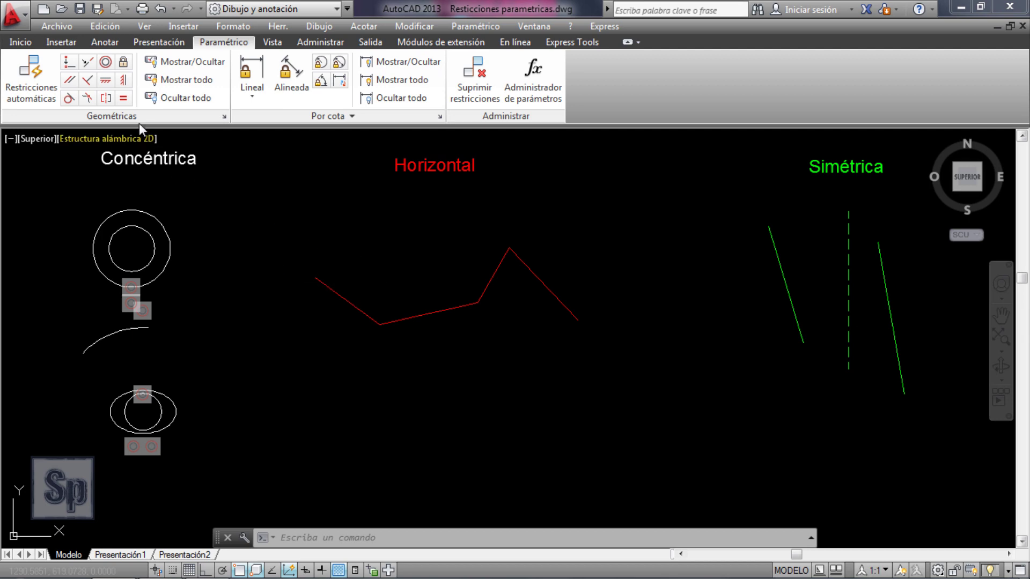
# Step: Apply a horizontal constraint to the lower segment of the red polyline
pyautogui.click(105, 84)
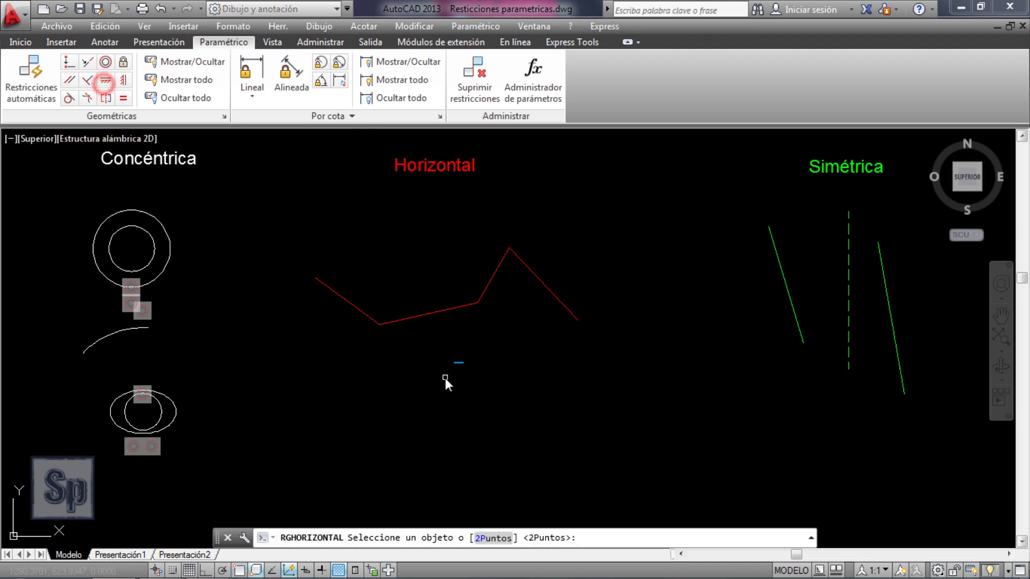
pyautogui.click(433, 316)
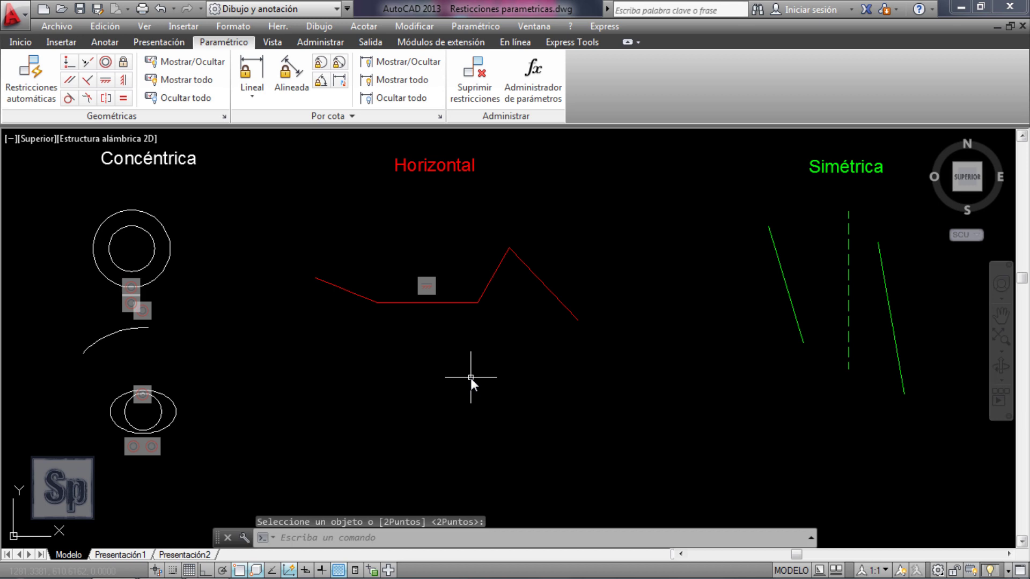
pyautogui.click(488, 283)
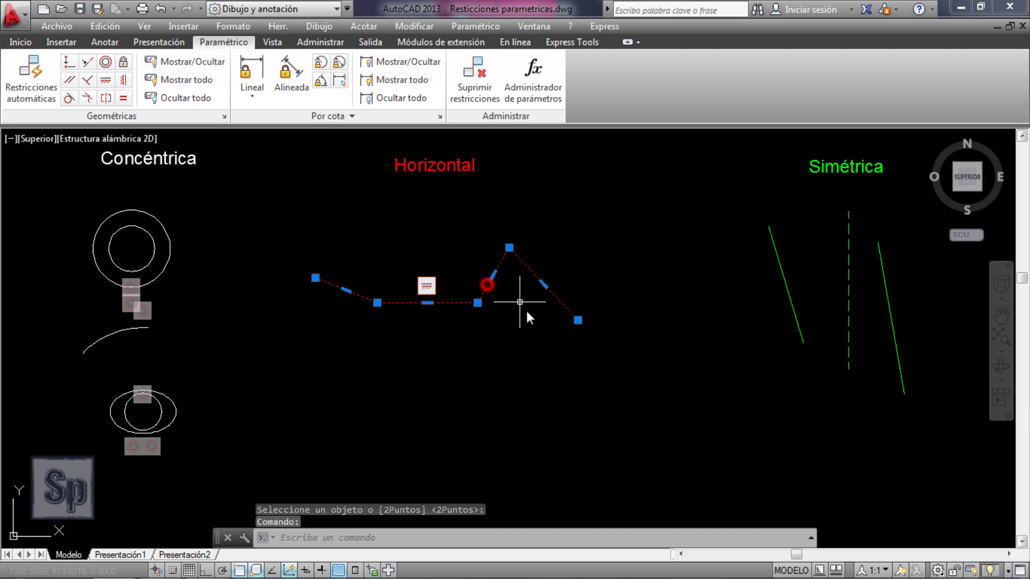
# Step: Drop the horizontal segment lower and pull a vertex out into a triangle-like shape
pyautogui.click(494, 276)
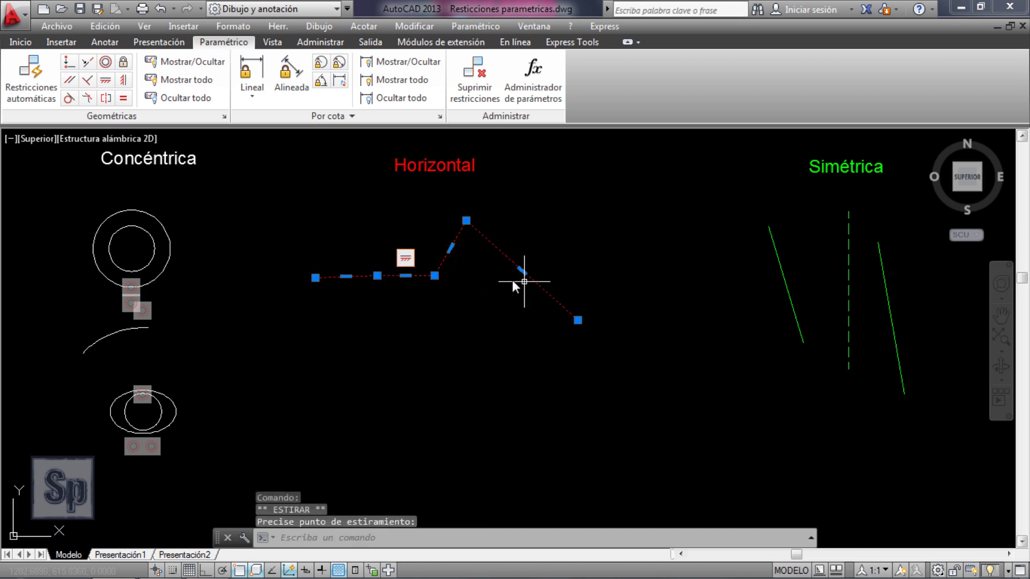
pyautogui.click(406, 277)
pyautogui.click(413, 352)
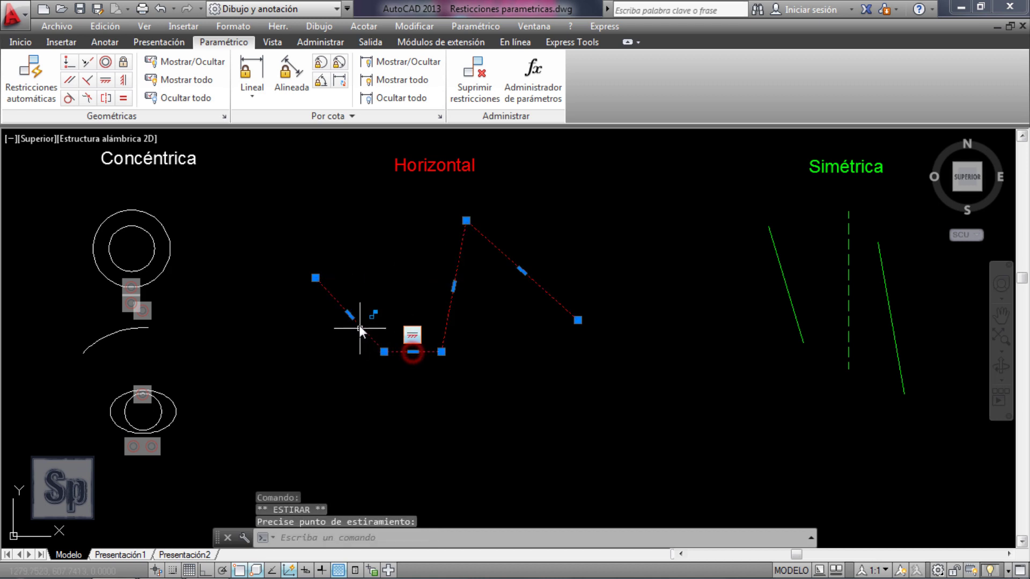
pyautogui.click(416, 263)
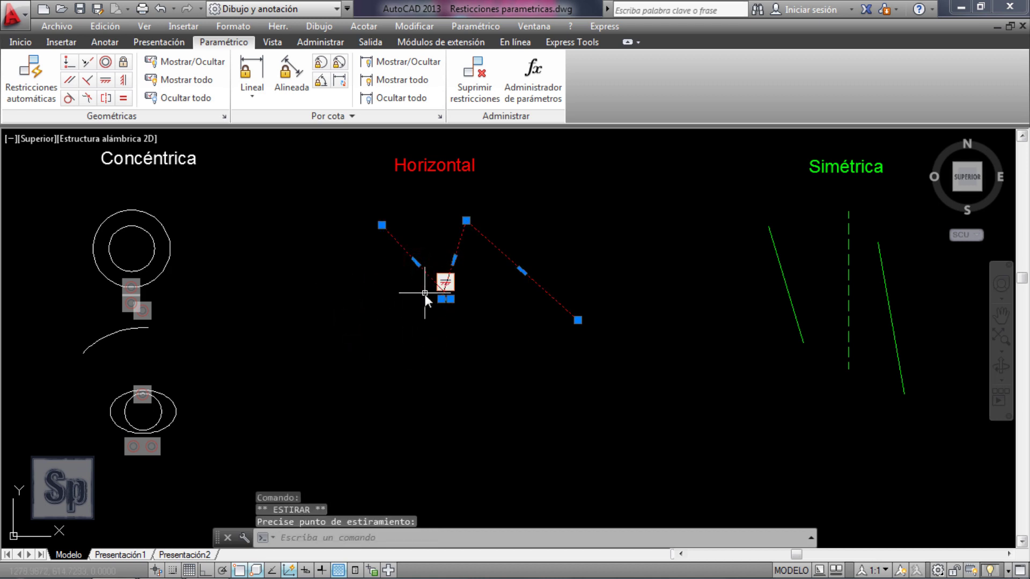
pyautogui.click(441, 299)
pyautogui.click(314, 368)
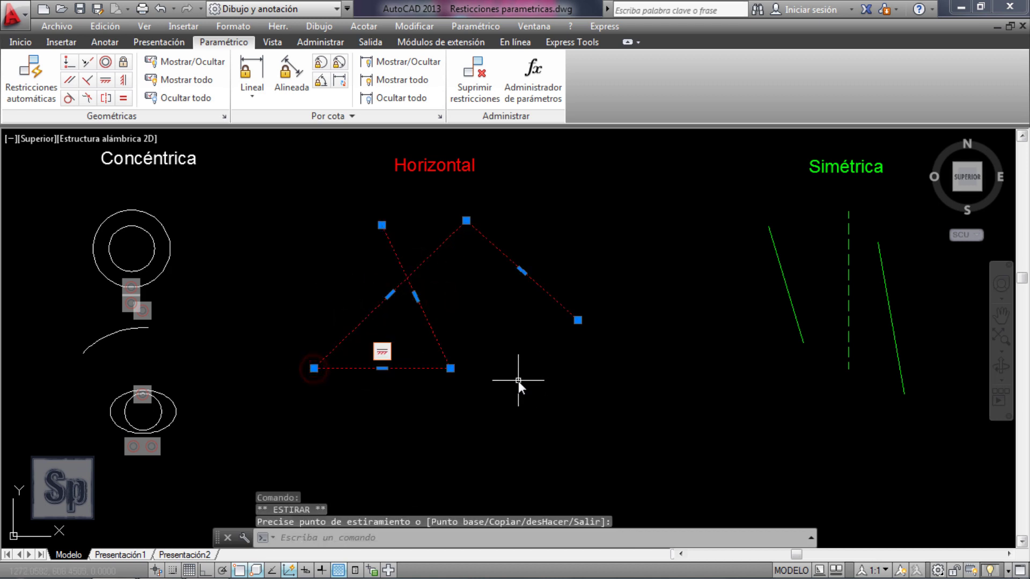
pyautogui.press('Escape')
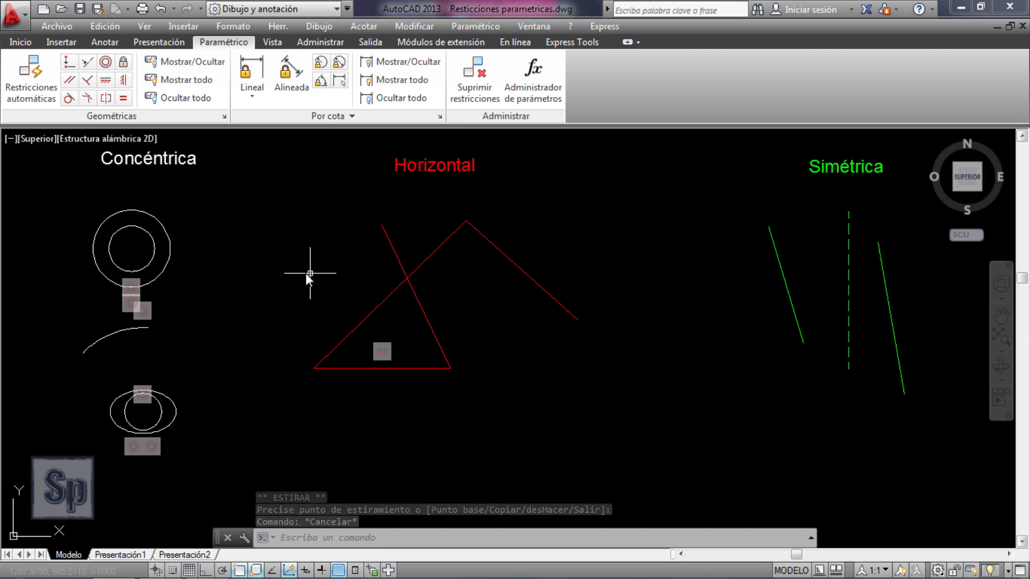
pyautogui.scroll(-1, 301, 272)
pyautogui.scroll(-1, 301, 272)
# Step: Apply Simétrica to the left and right green lines about the dashed axis
pyautogui.scroll(3, 552, 259)
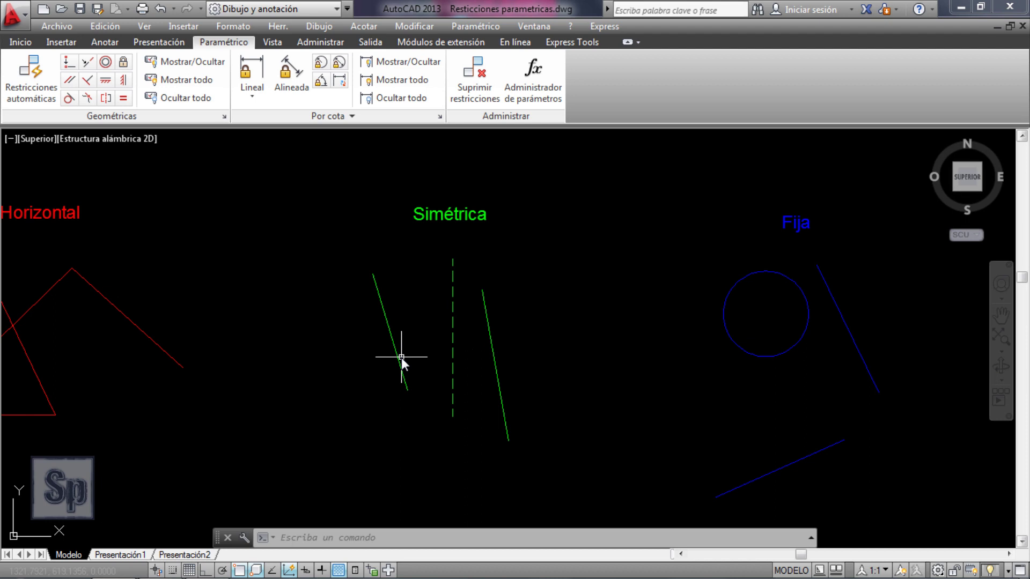
pyautogui.click(105, 100)
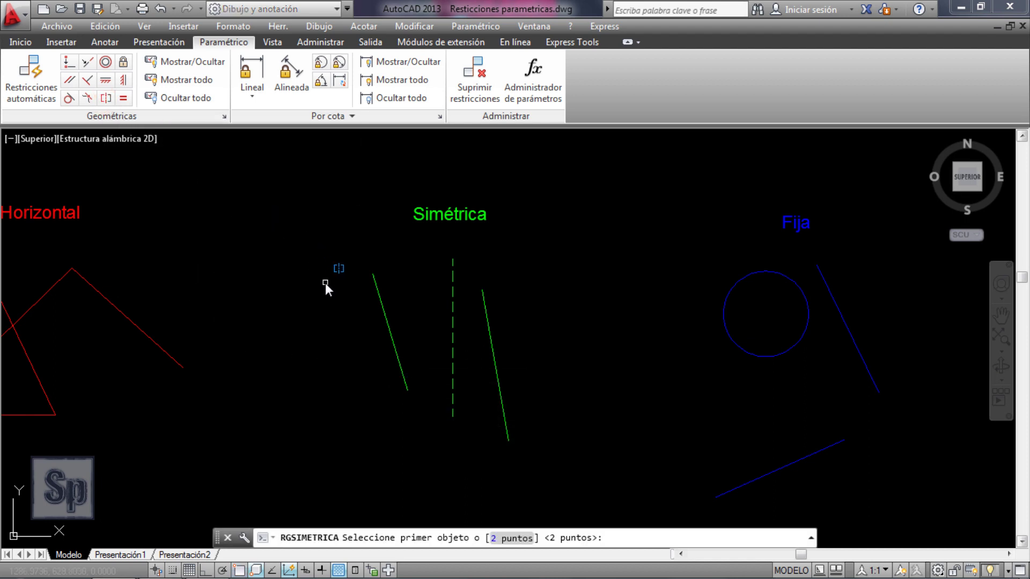
pyautogui.click(389, 336)
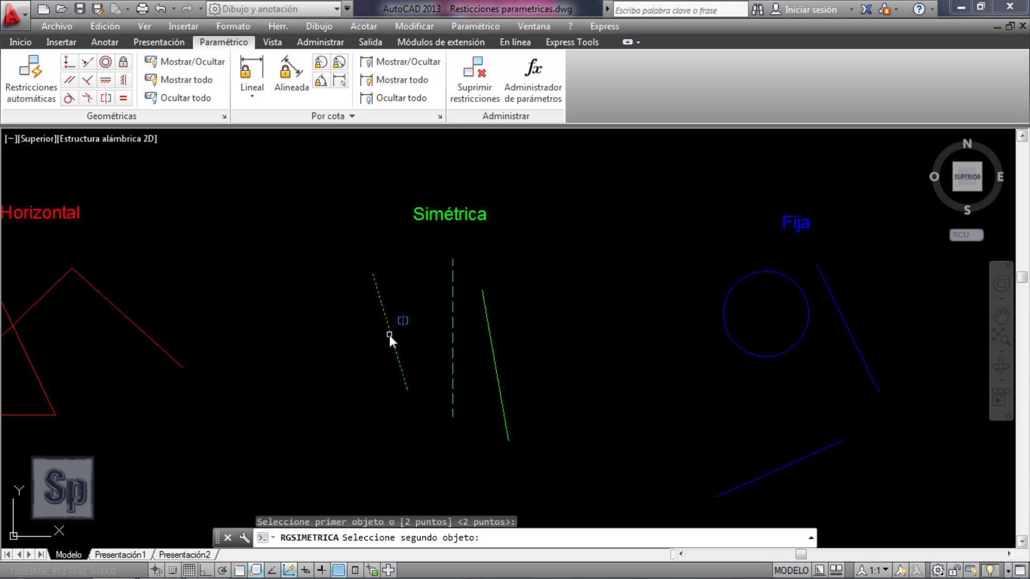
pyautogui.click(490, 340)
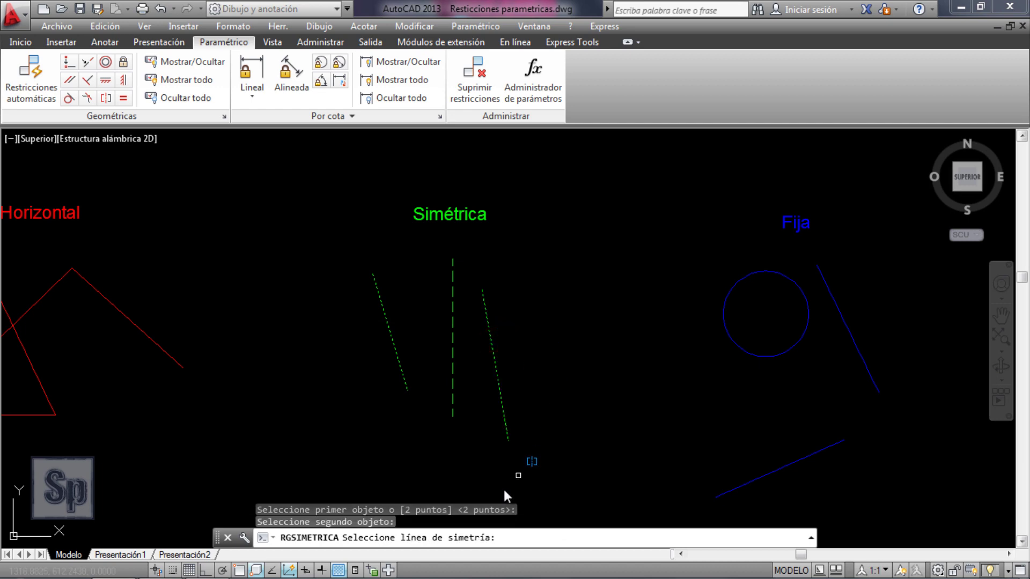
pyautogui.click(453, 343)
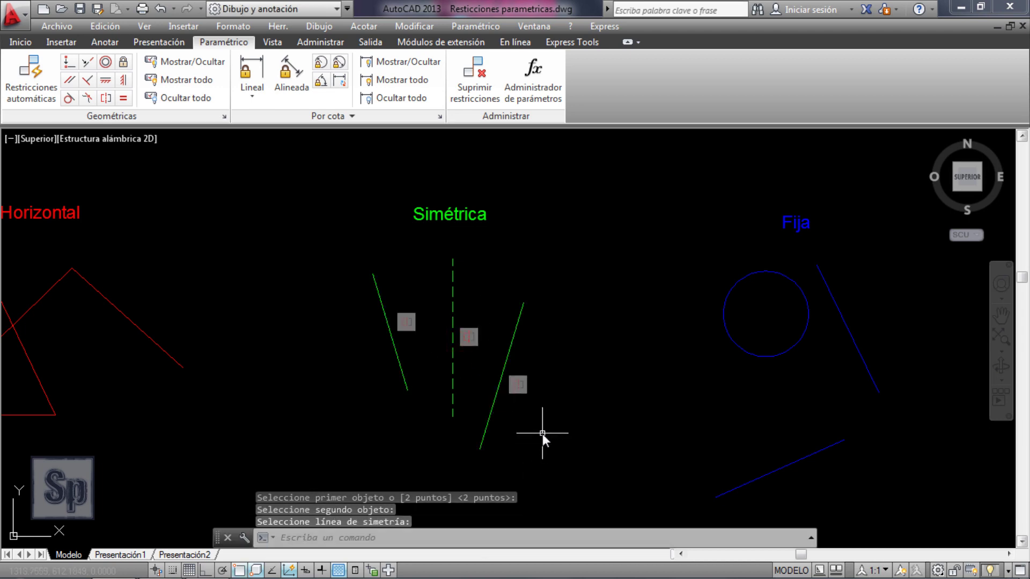
# Step: Stretch the right green line's lower endpoint to check that the left line mirrors it
pyautogui.click(491, 421)
pyautogui.click(480, 449)
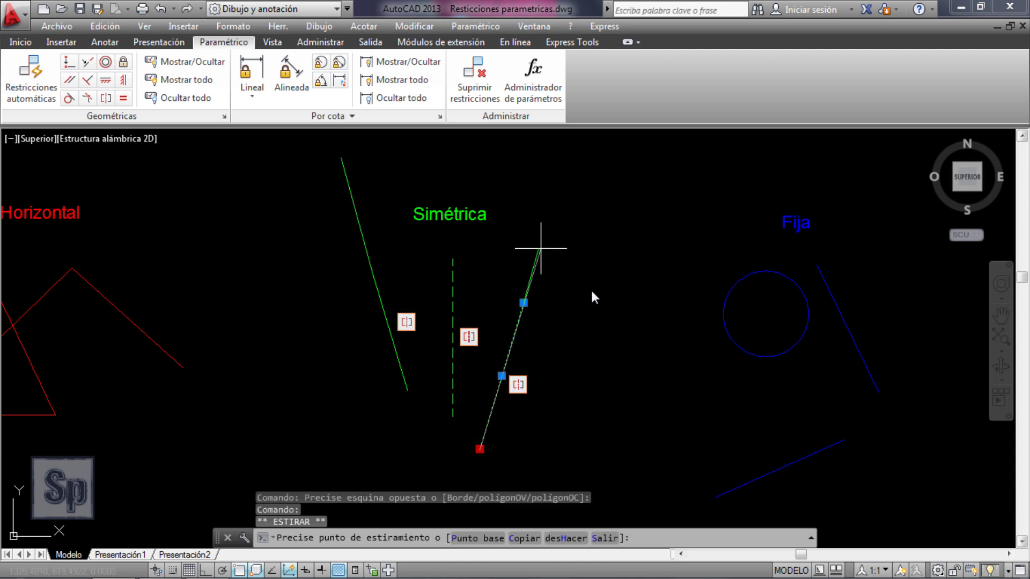
pyautogui.click(594, 365)
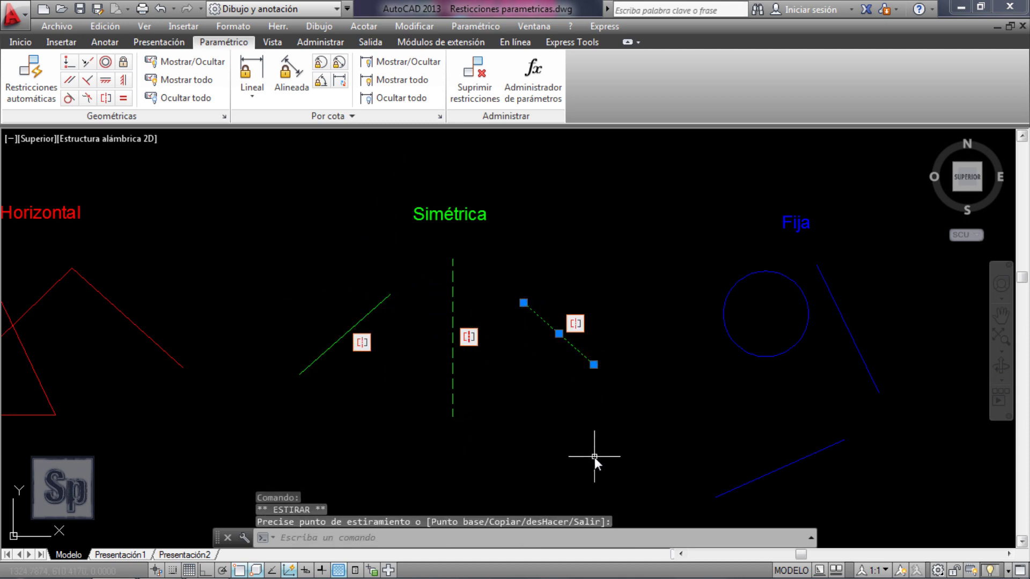
pyautogui.press('Escape')
pyautogui.click(338, 336)
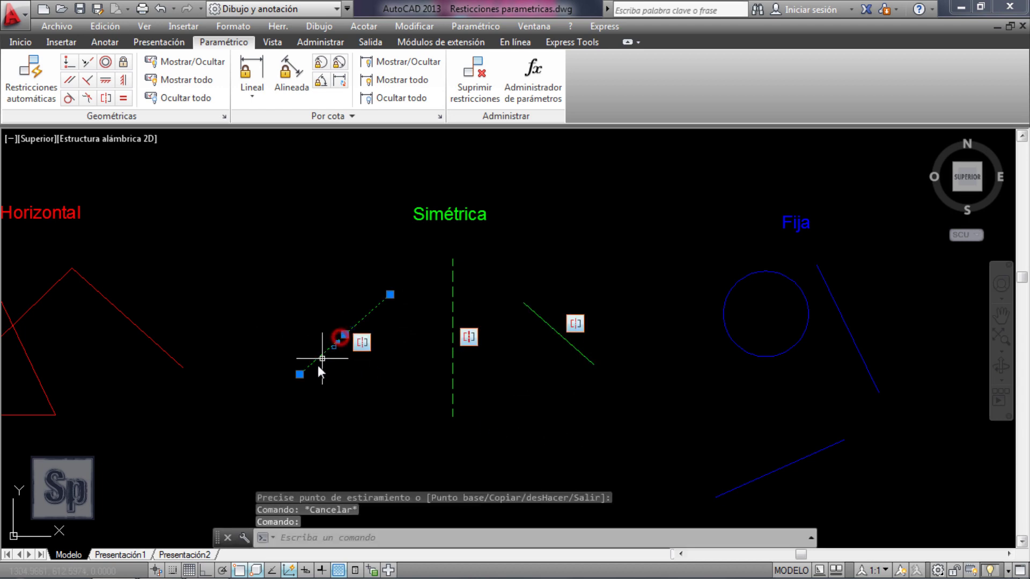
pyautogui.click(299, 375)
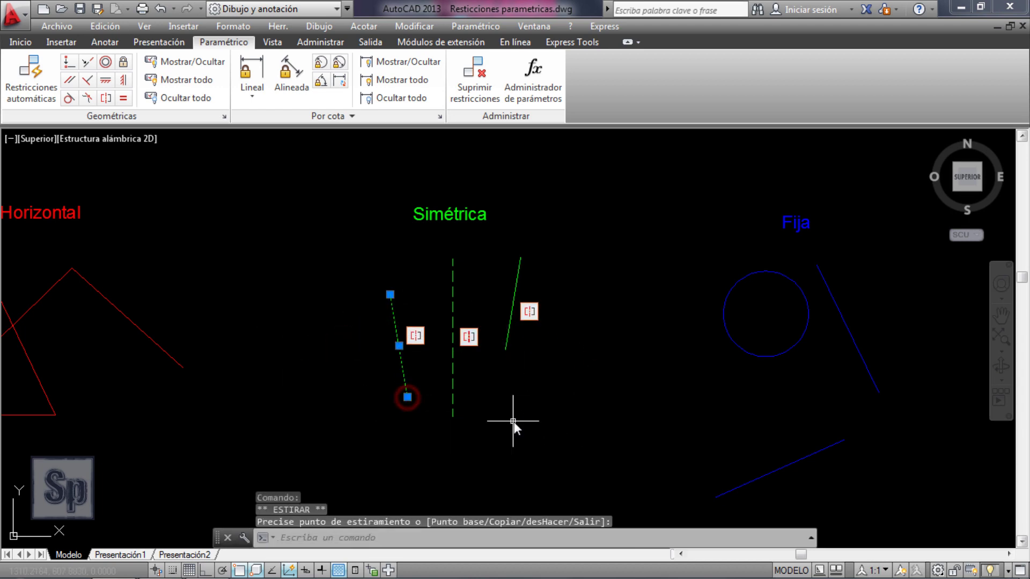
pyautogui.press('Escape')
# Step: Tilt the dashed axis by its bottom endpoint, then return it, re-orienting the lines
pyautogui.click(455, 409)
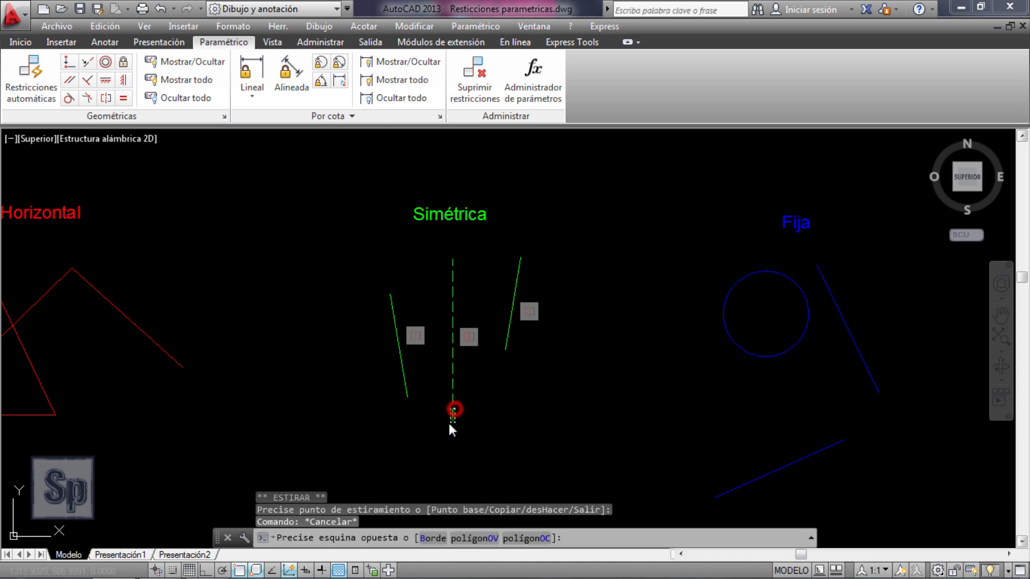
pyautogui.click(453, 417)
pyautogui.click(536, 416)
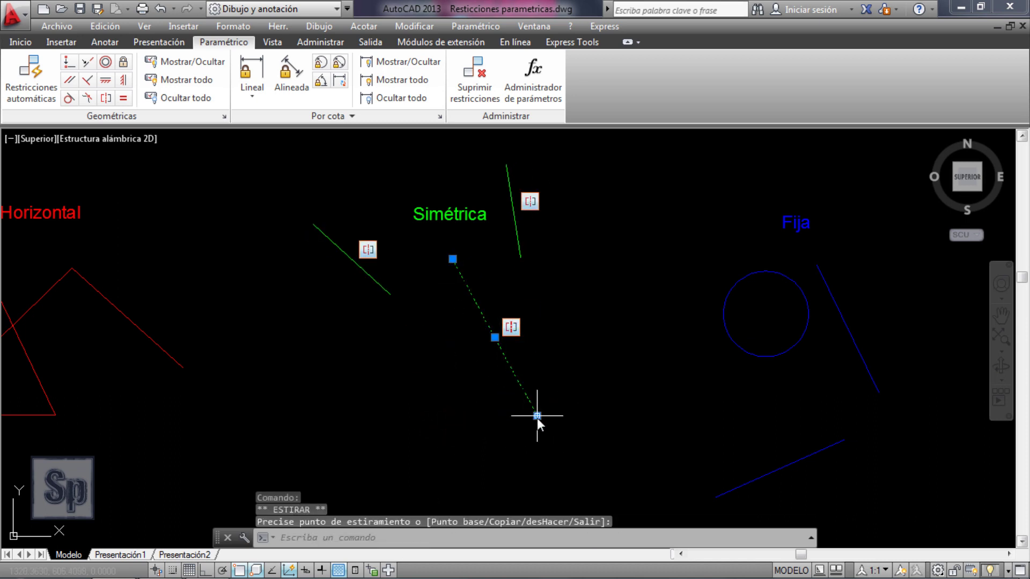
pyautogui.click(537, 417)
pyautogui.click(450, 420)
# Step: Lock the blue Fija circle with a fix constraint
pyautogui.press('Escape')
pyautogui.press('Escape')
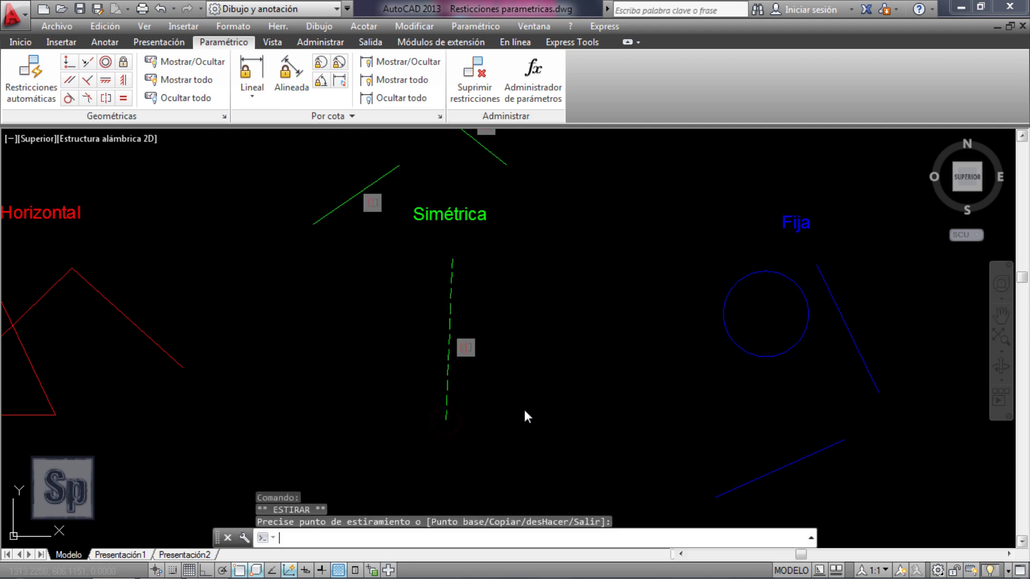
pyautogui.scroll(-2, 492, 389)
pyautogui.scroll(2, 482, 381)
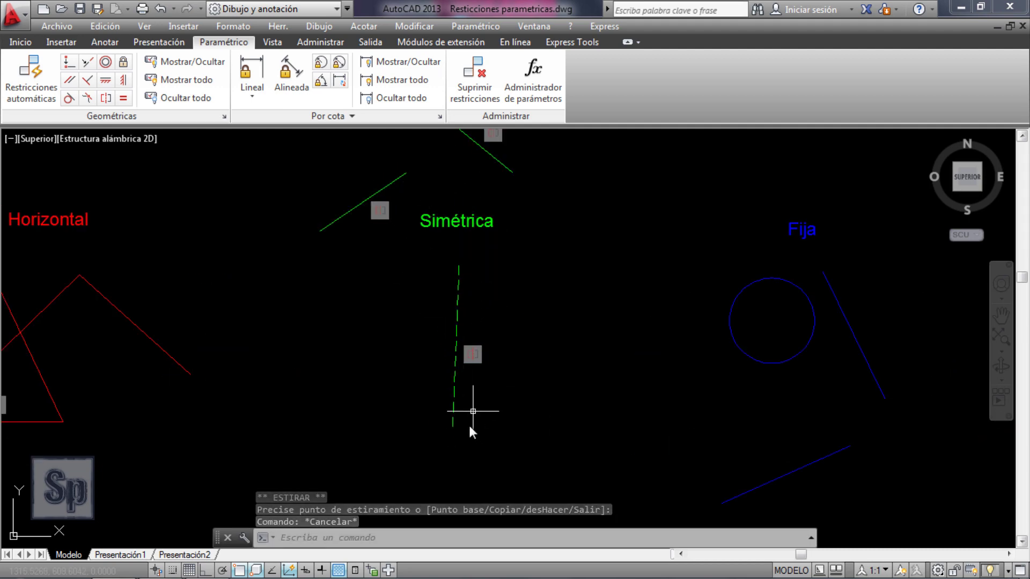
pyautogui.scroll(-2, 185, 325)
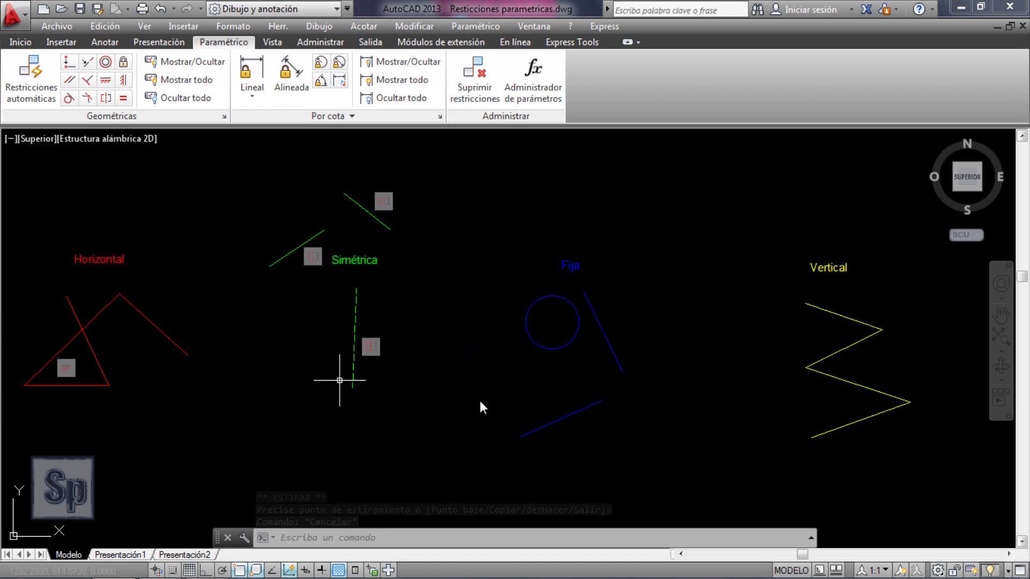
pyautogui.scroll(2, 626, 433)
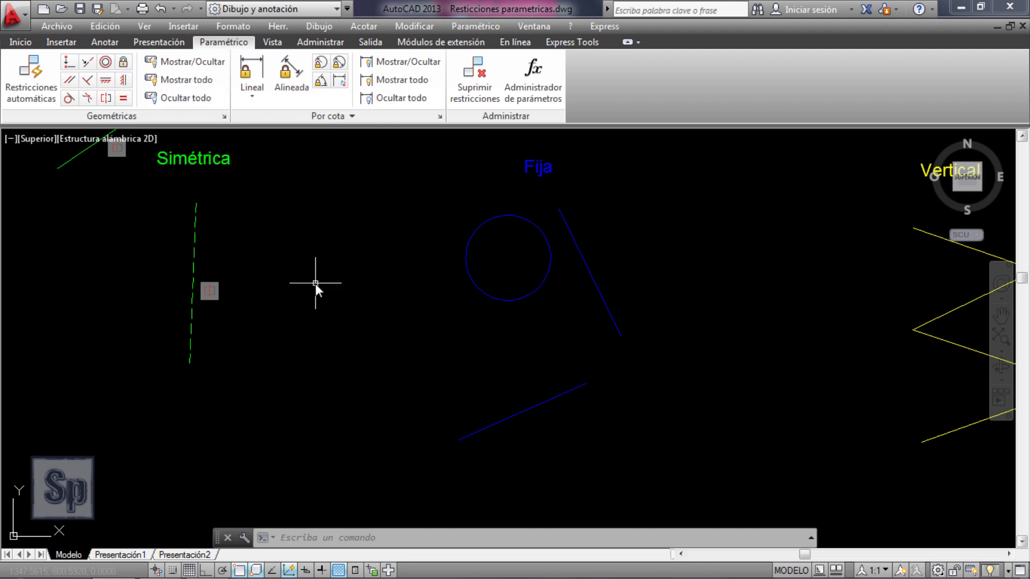
pyautogui.click(123, 62)
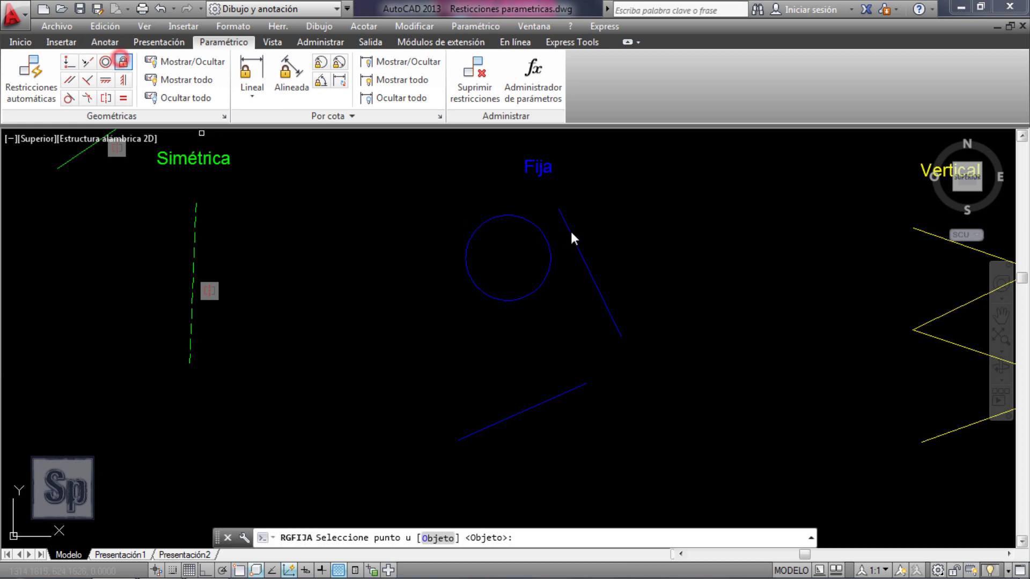
pyautogui.click(526, 221)
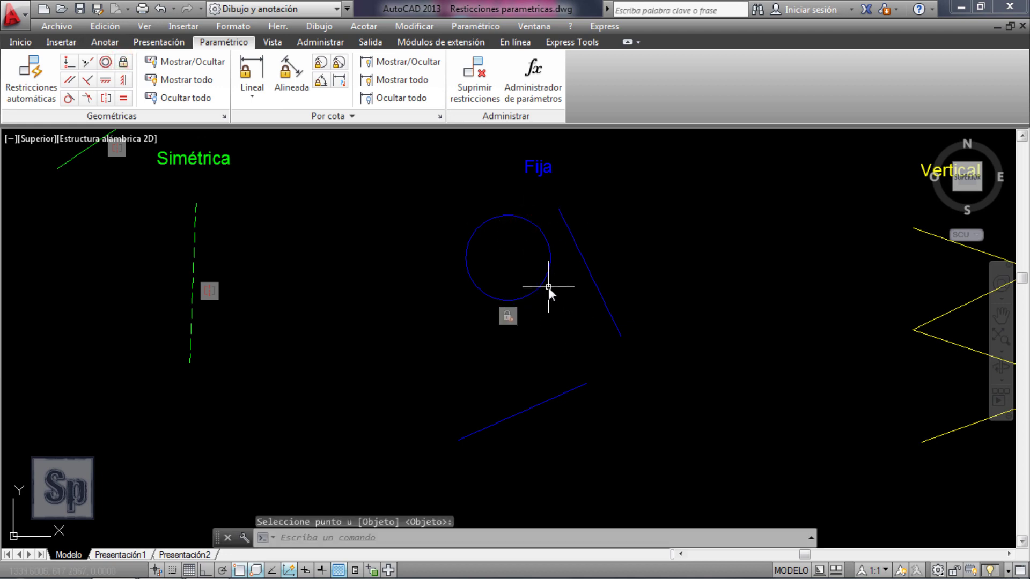
# Step: Try resizing and moving the fixed circle by its grips, cancelling both attempts
pyautogui.click(548, 284)
pyautogui.click(517, 272)
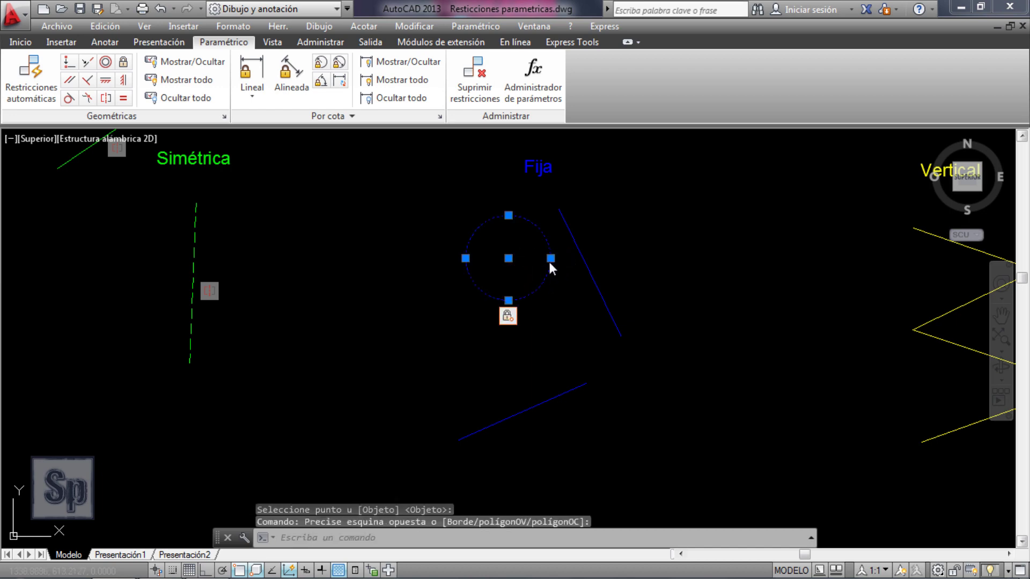
pyautogui.click(550, 260)
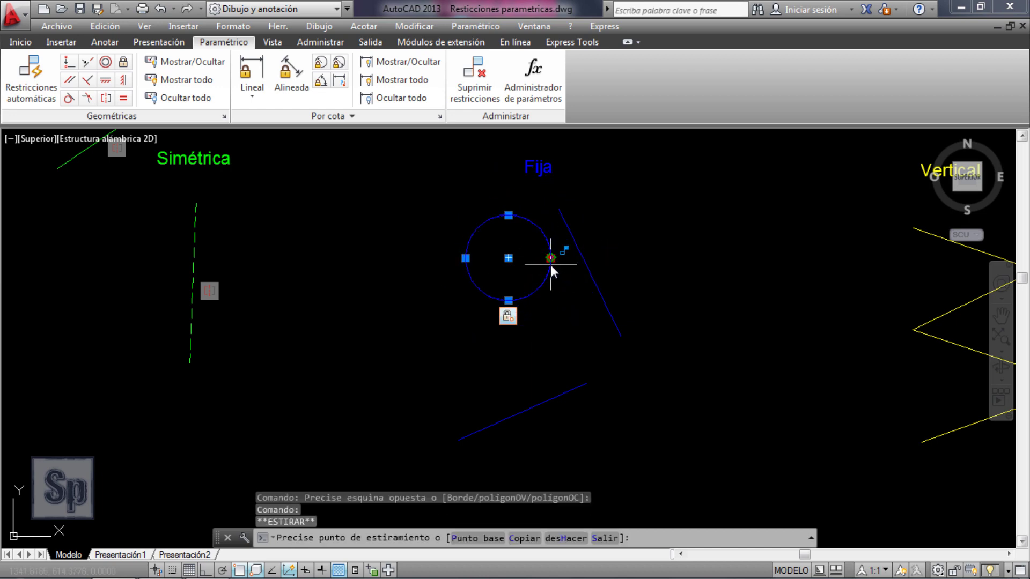
pyautogui.click(550, 264)
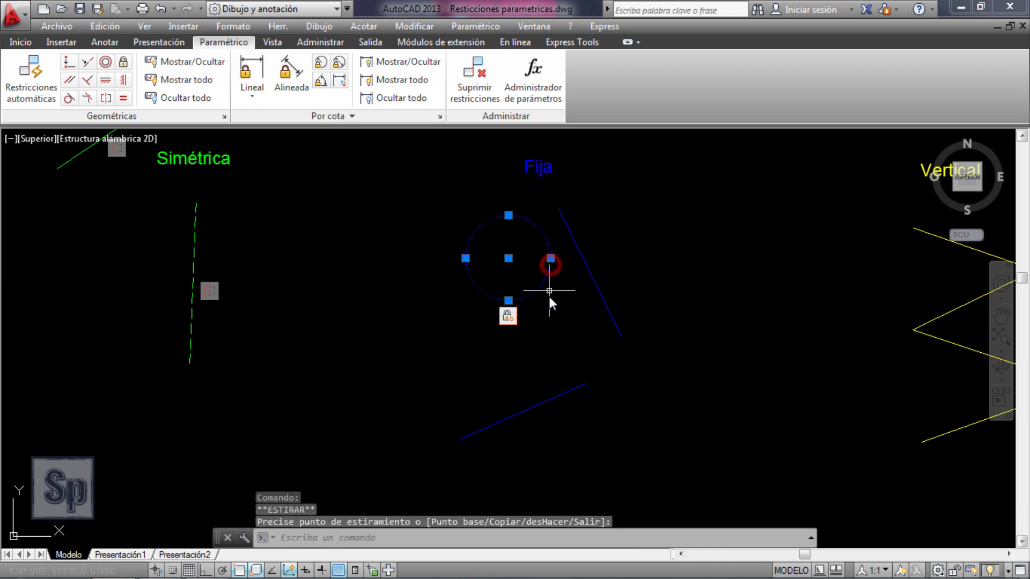
pyautogui.press('Escape')
pyautogui.click(514, 260)
pyautogui.click(508, 259)
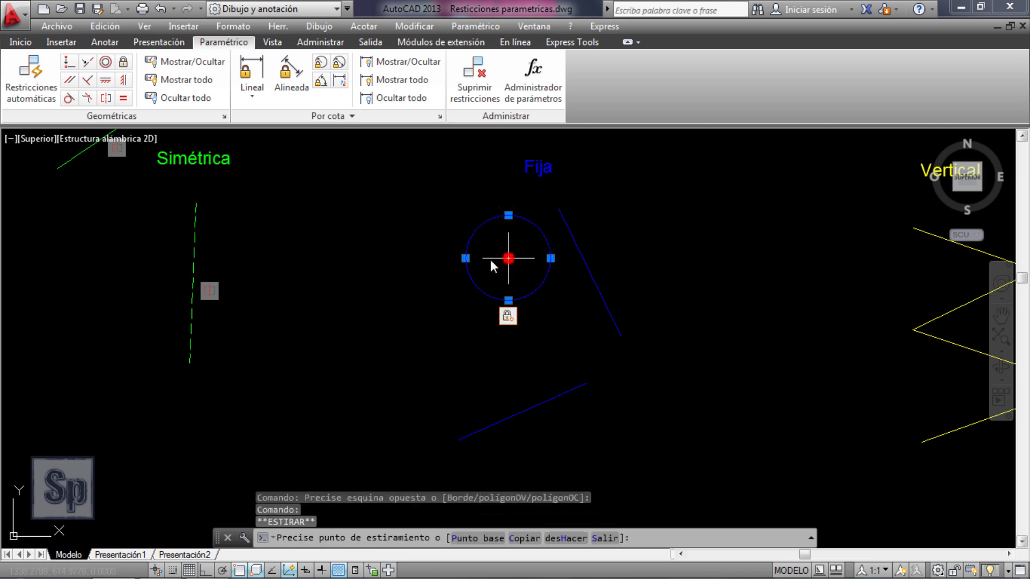
pyautogui.press('Escape')
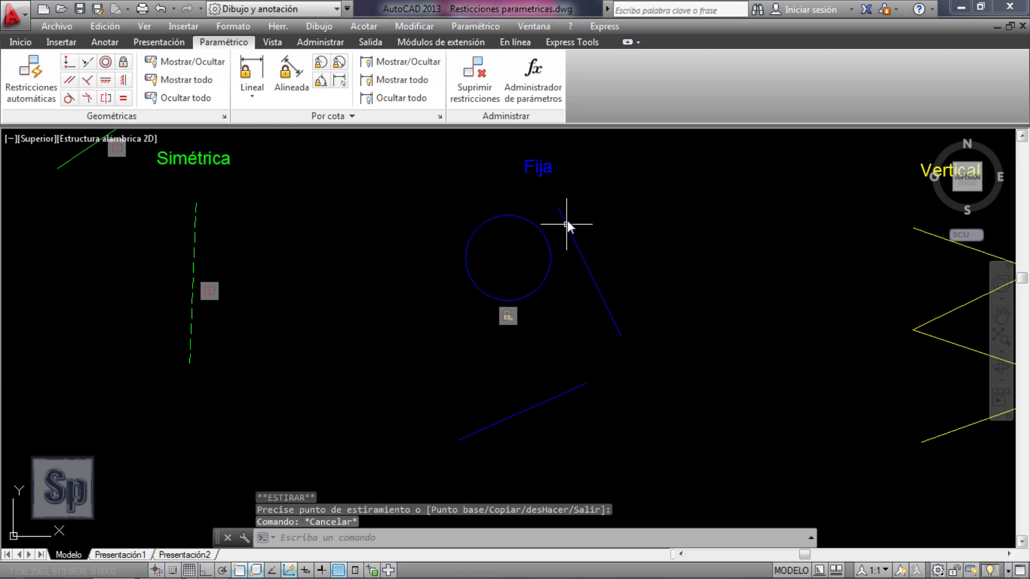
# Step: Constrain the blue line tangent to the Fija circle, then lengthen it by its end grip
pyautogui.click(68, 98)
pyautogui.click(544, 237)
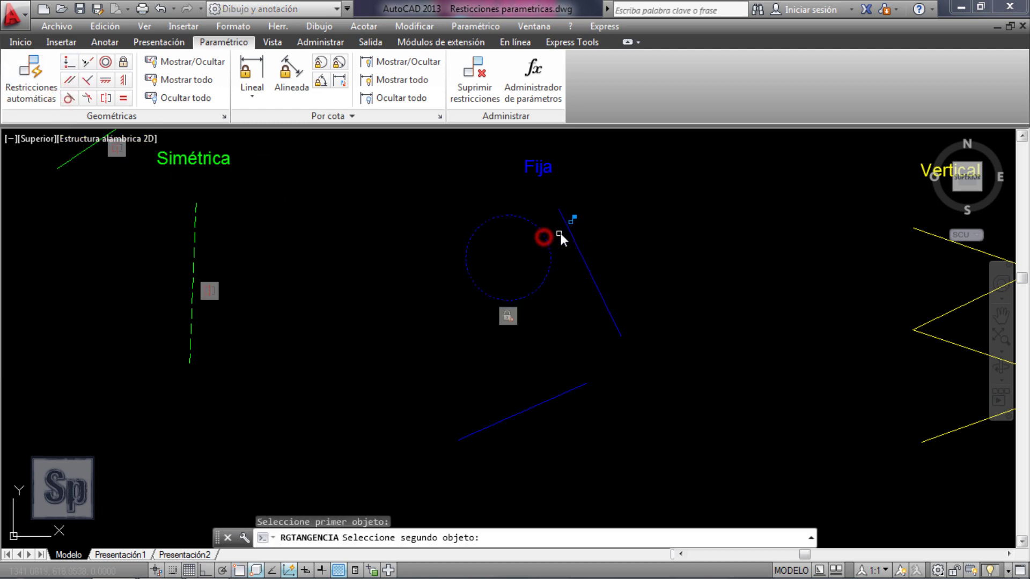
pyautogui.click(569, 227)
pyautogui.click(588, 327)
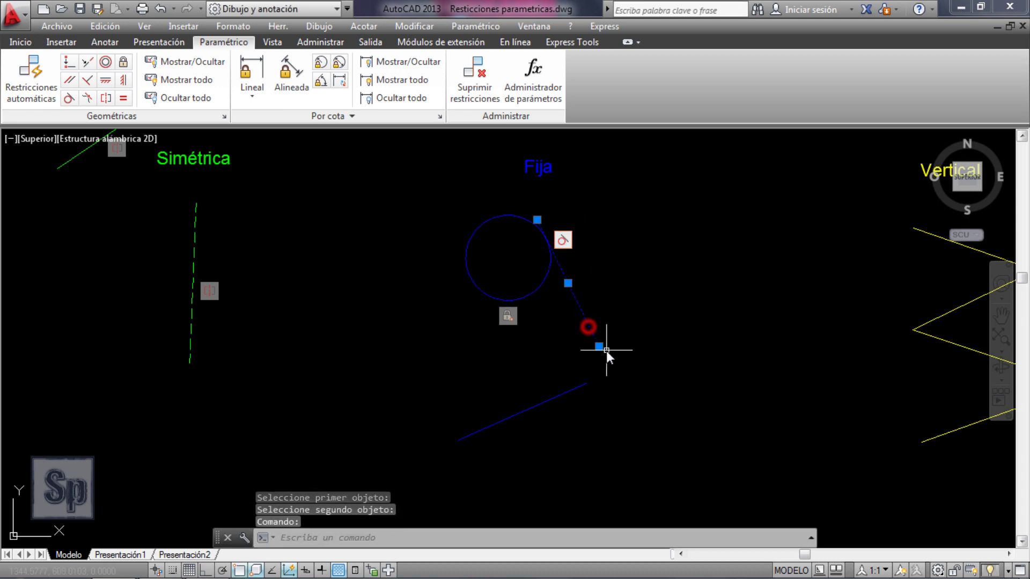
pyautogui.click(599, 347)
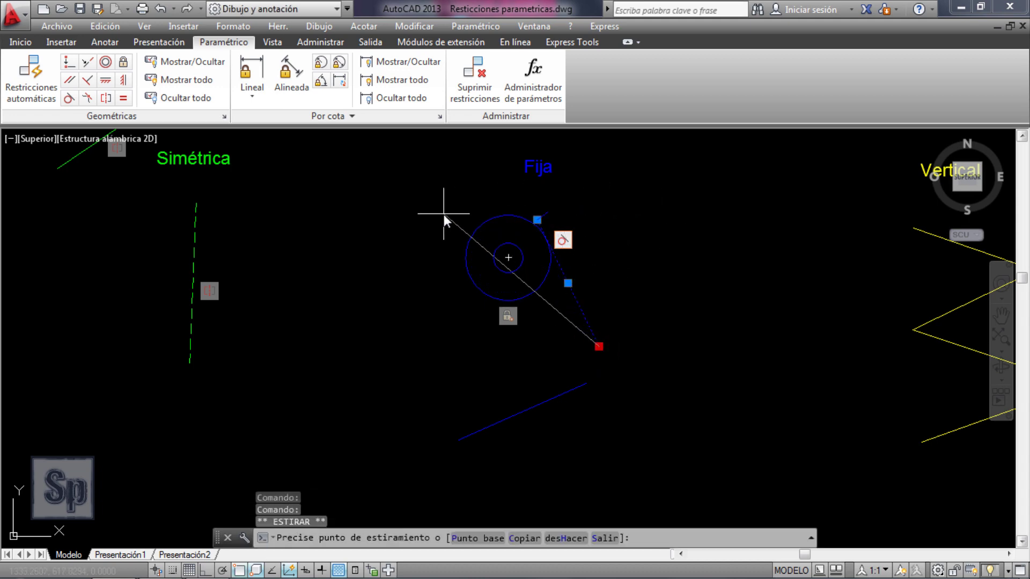
pyautogui.click(682, 350)
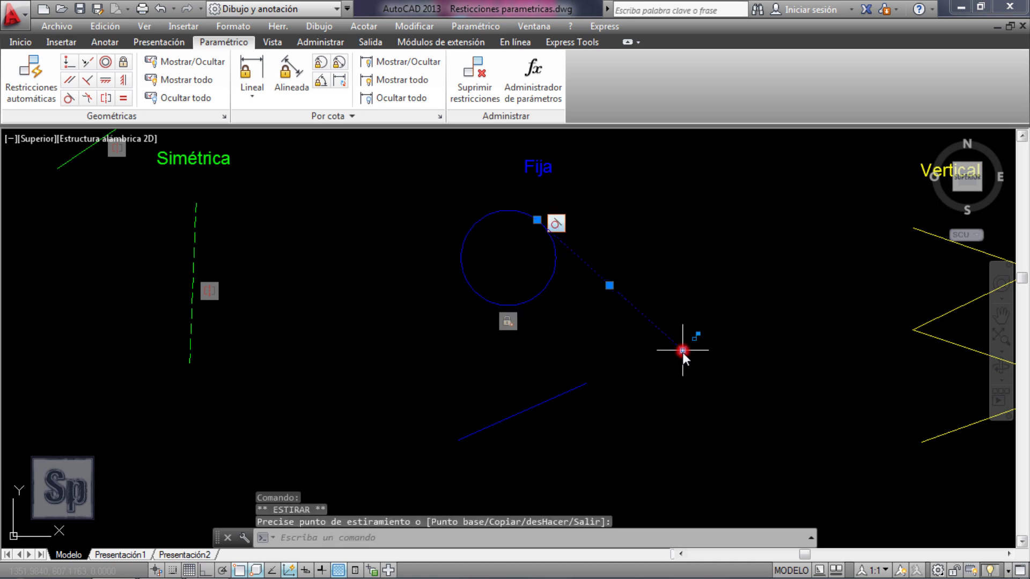
pyautogui.press('Escape')
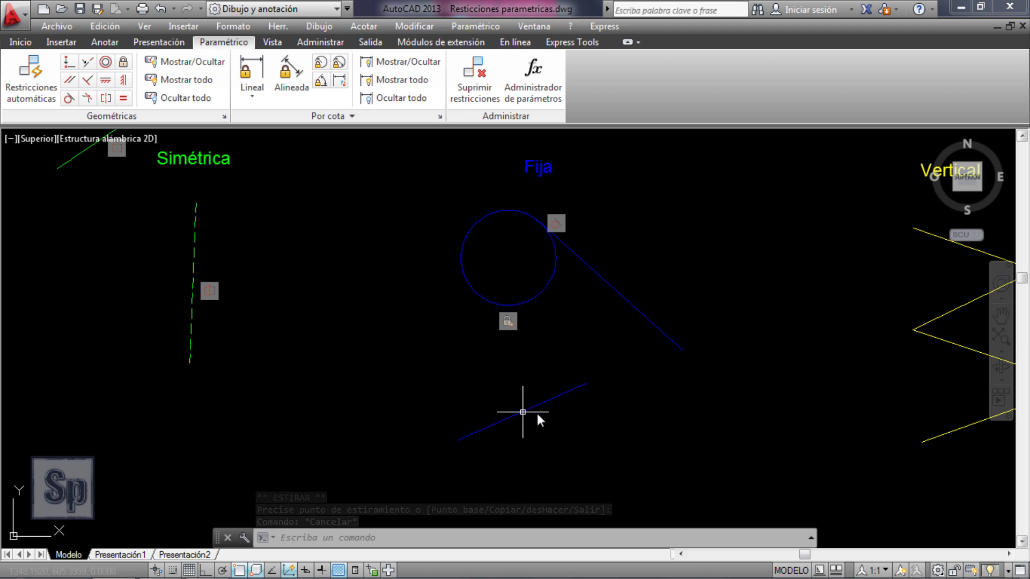
# Step: Fix the lower blue line's lower-left endpoint and stretch its other endpoint
pyautogui.click(124, 62)
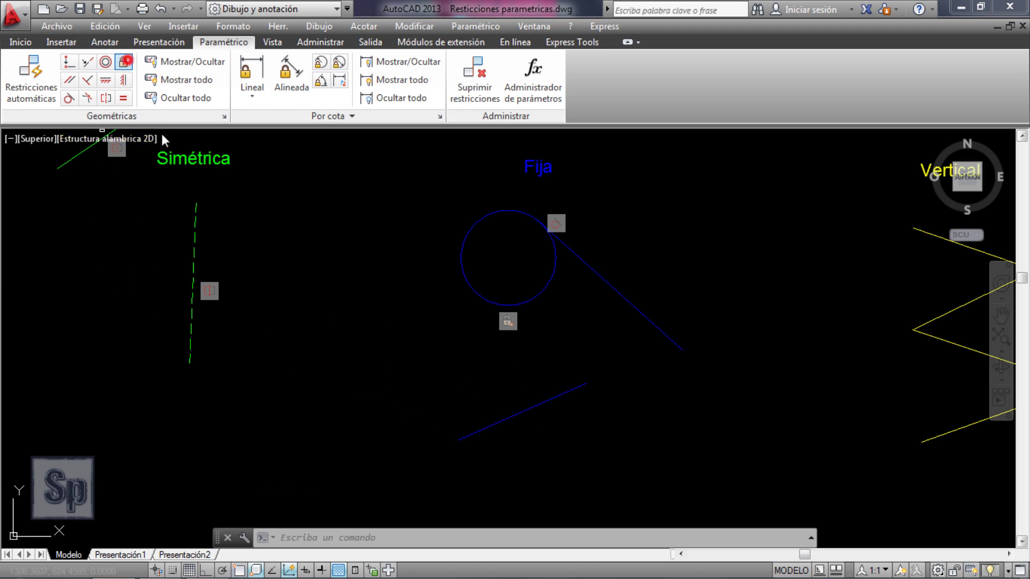
pyautogui.click(459, 442)
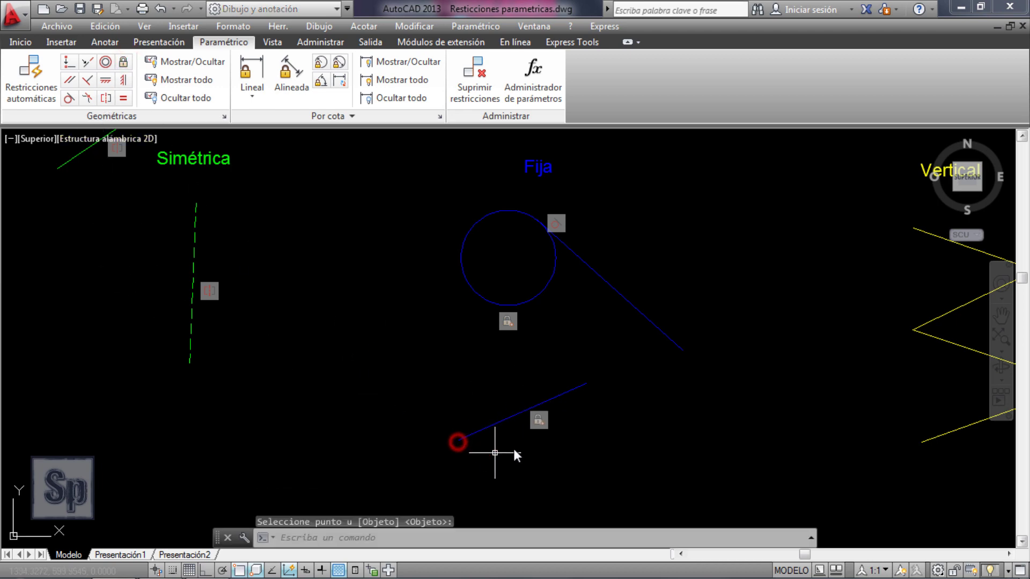
pyautogui.click(582, 388)
pyautogui.click(586, 383)
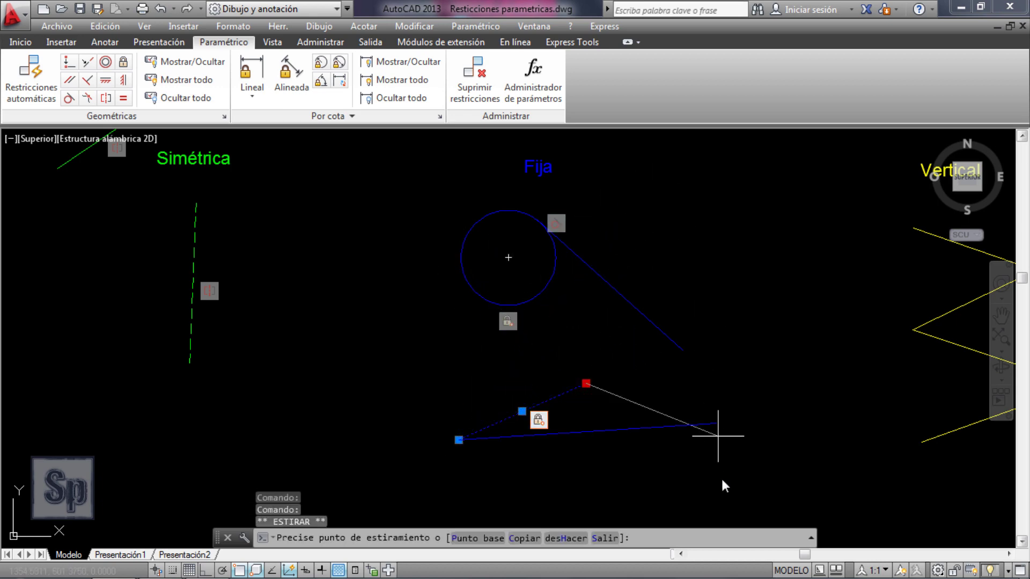
pyautogui.click(573, 340)
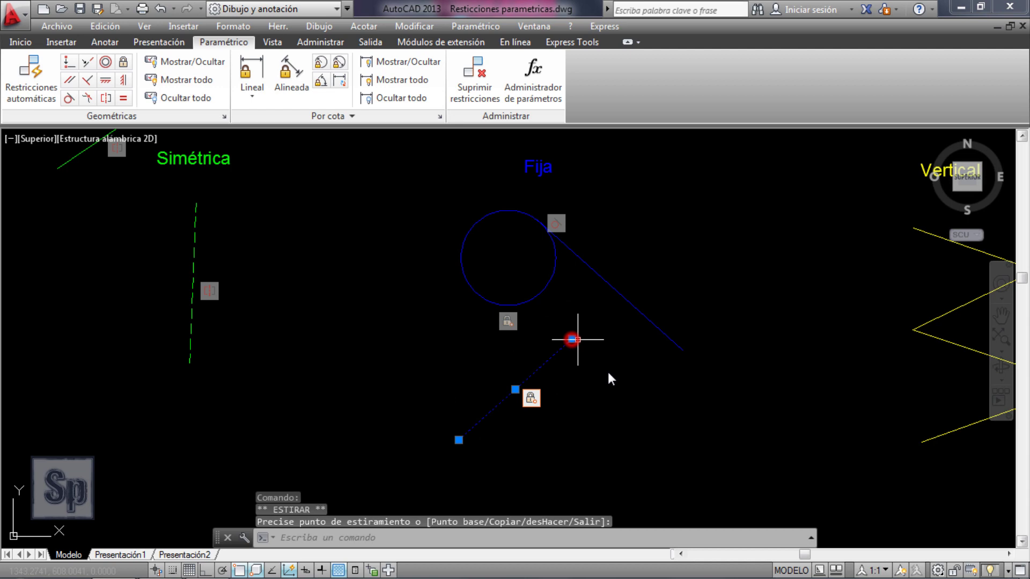
pyautogui.press('Escape')
# Step: Try dragging the fixed endpoint elsewhere to confirm it stays put
pyautogui.click(459, 440)
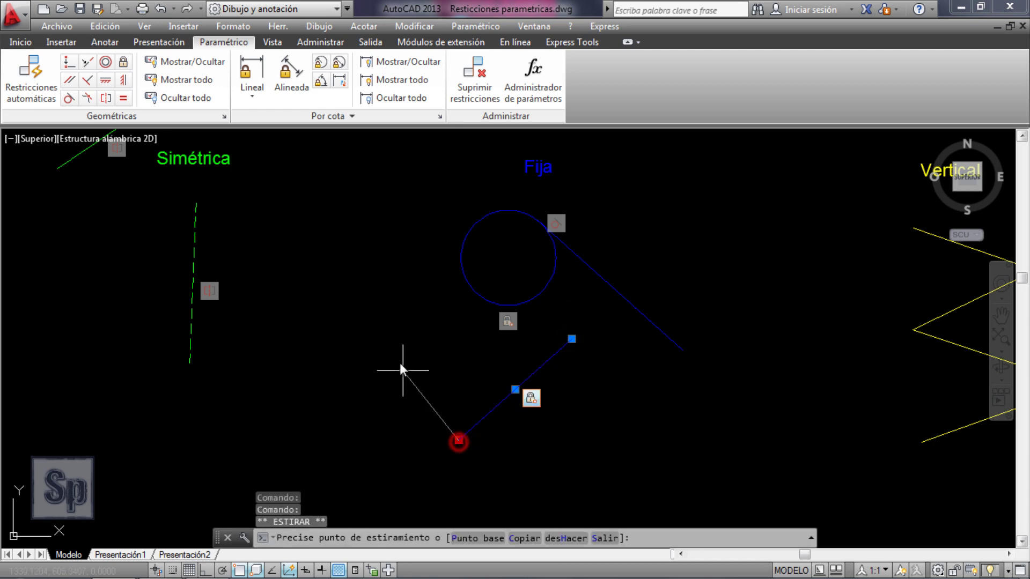
pyautogui.click(398, 349)
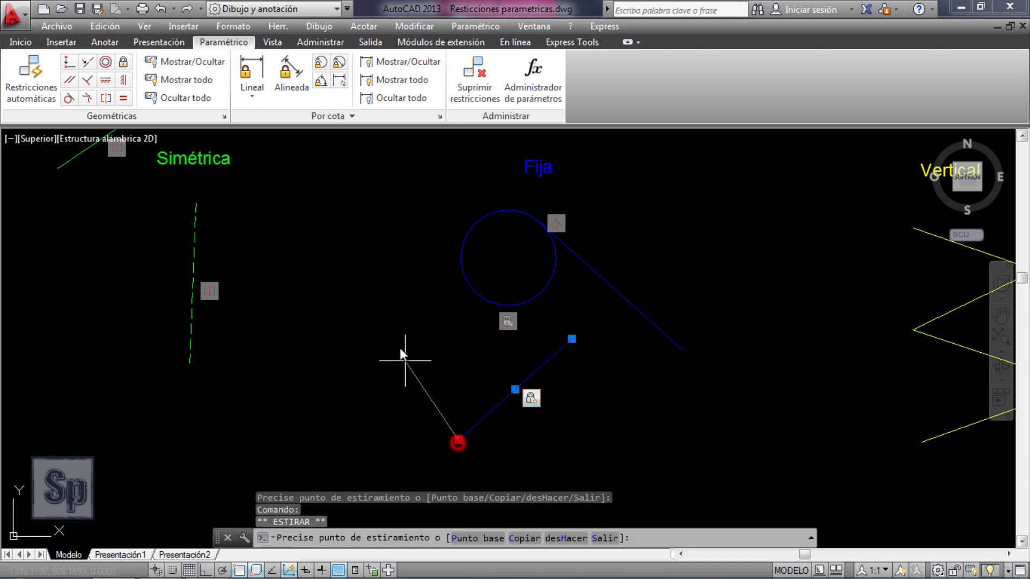
pyautogui.click(395, 331)
pyautogui.press('Escape')
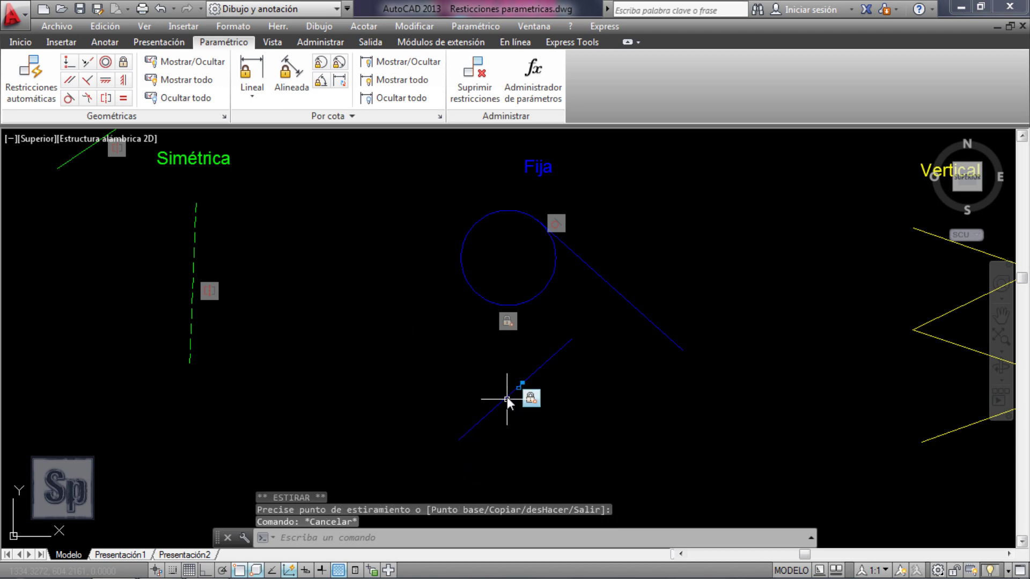
# Step: Drag the line's midpoint so the line swings around its fixed end
pyautogui.click(502, 397)
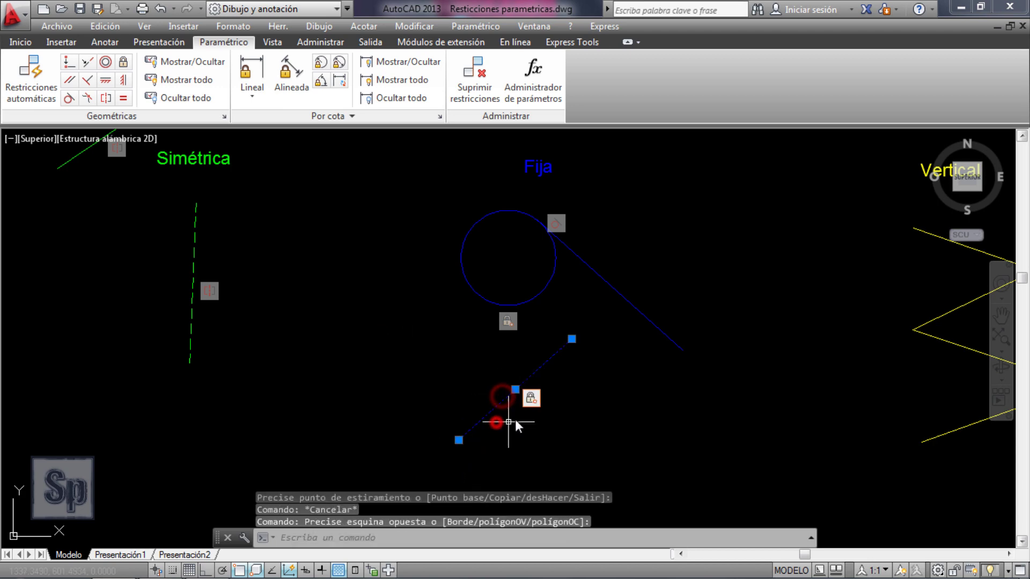
pyautogui.click(515, 389)
pyautogui.click(473, 356)
pyautogui.click(512, 393)
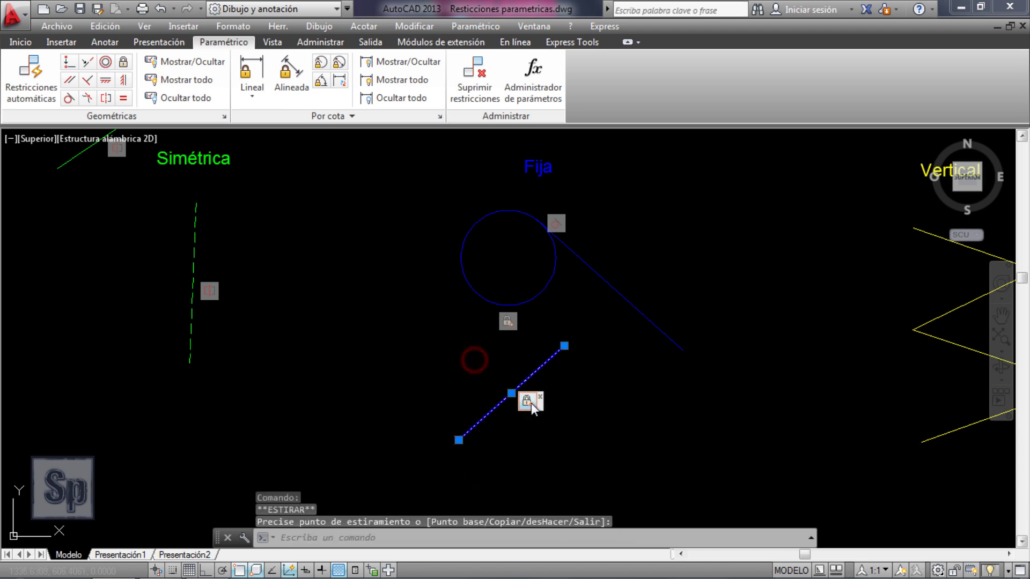
pyautogui.click(512, 393)
pyautogui.click(599, 439)
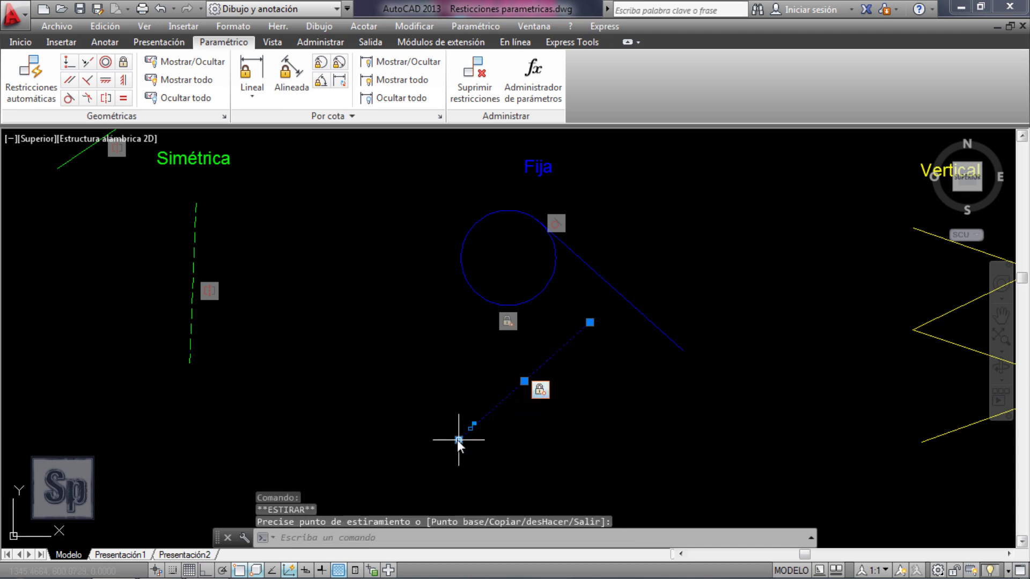
pyautogui.press('Escape')
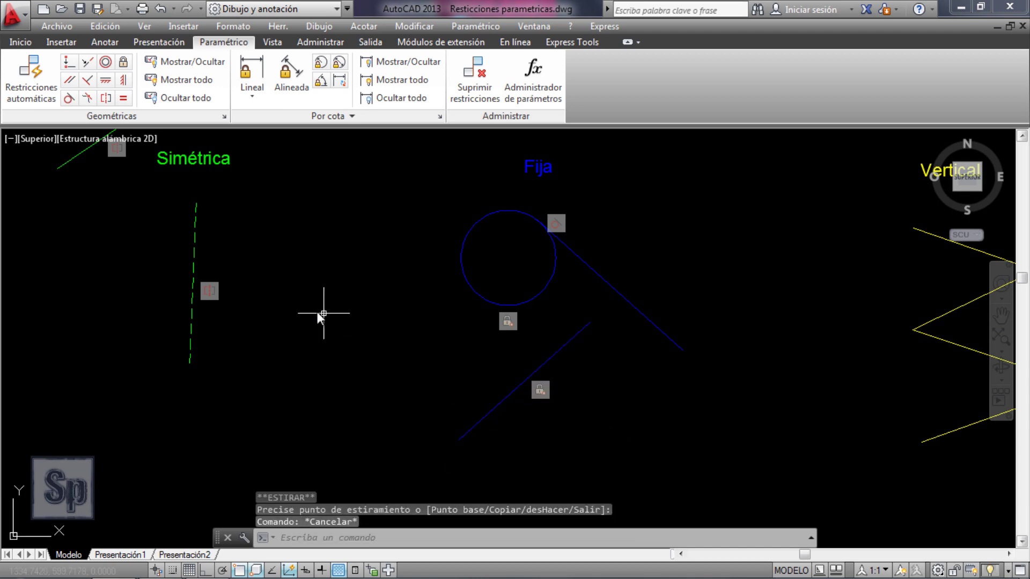
# Step: Zoom to frame the yellow Vertical zigzag and the Igualdad examples
pyautogui.scroll(-4, 324, 314)
pyautogui.scroll(2, 688, 259)
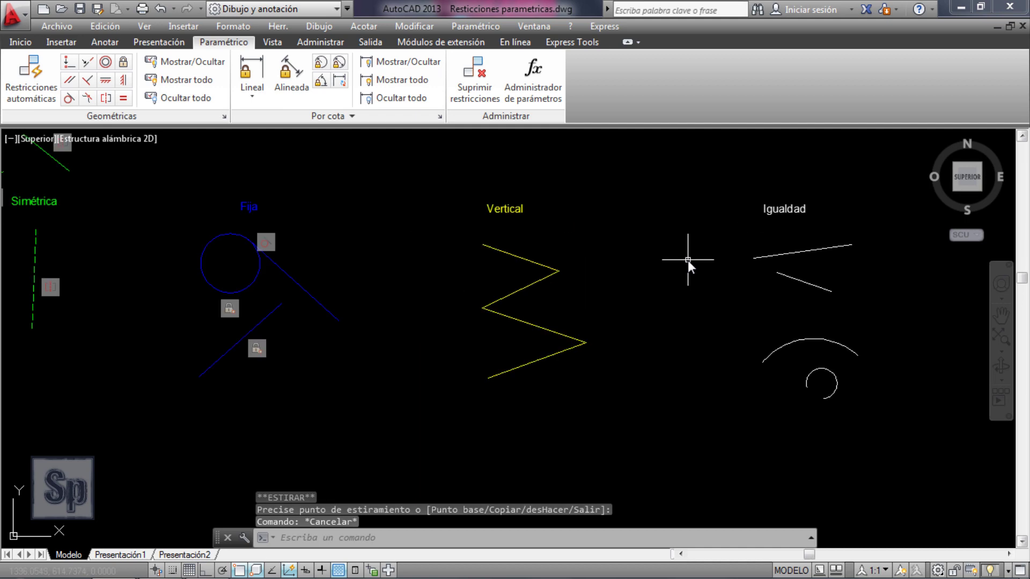
pyautogui.scroll(2, 688, 260)
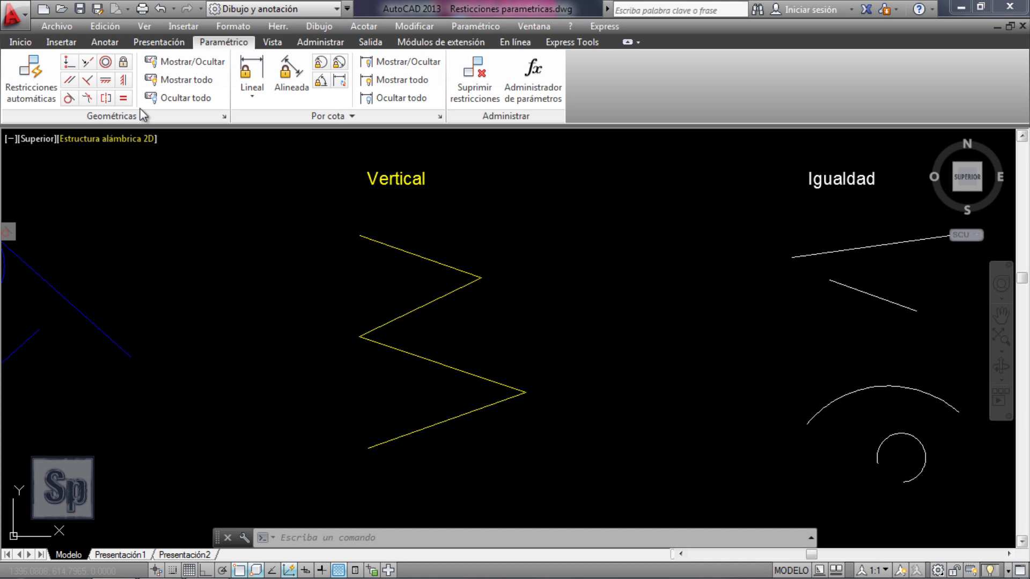
# Step: Apply a vertical constraint to the yellow zigzag's lower segment
pyautogui.click(124, 81)
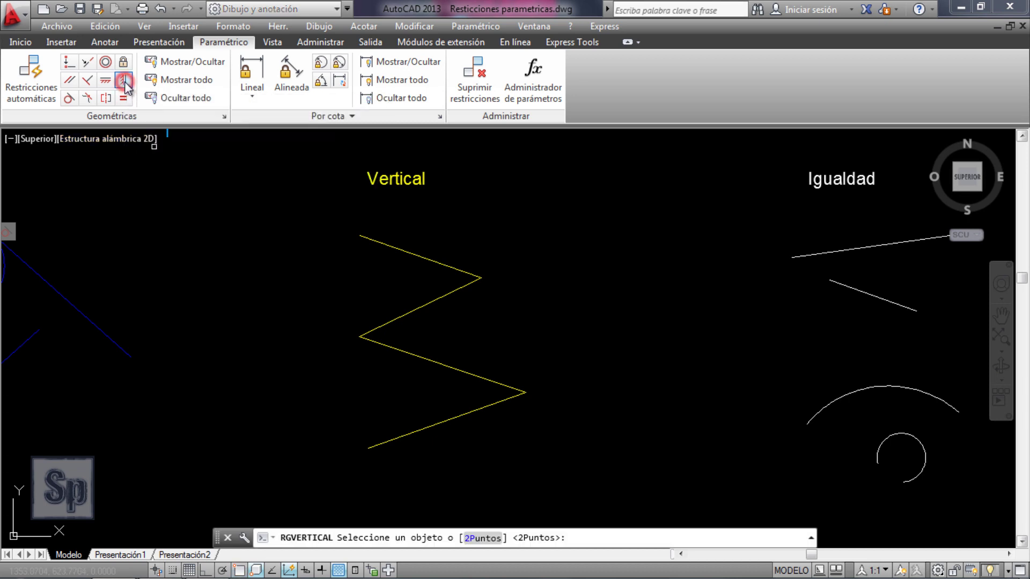
pyautogui.click(438, 363)
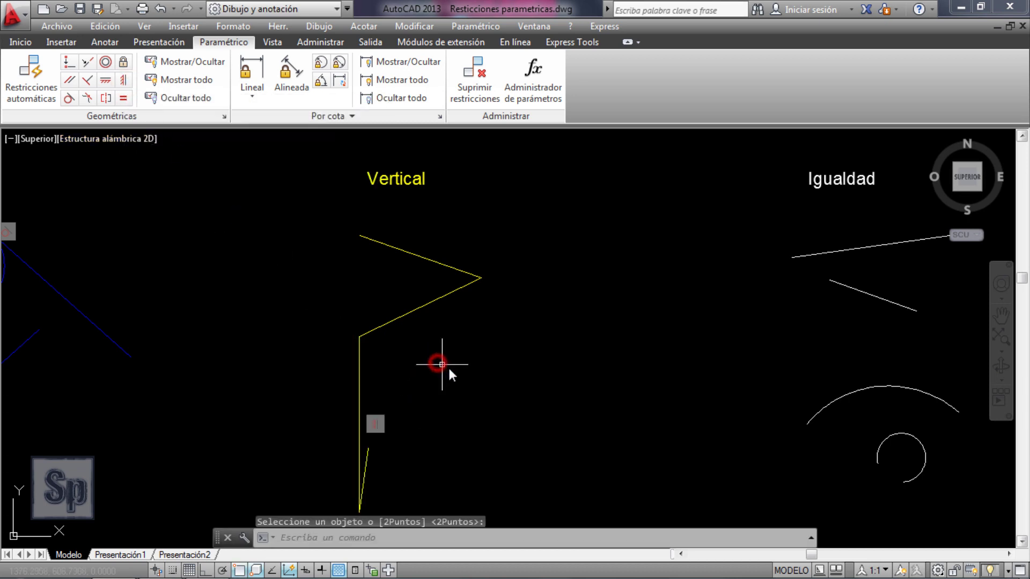
pyautogui.scroll(-2, 587, 230)
pyautogui.scroll(2, 494, 382)
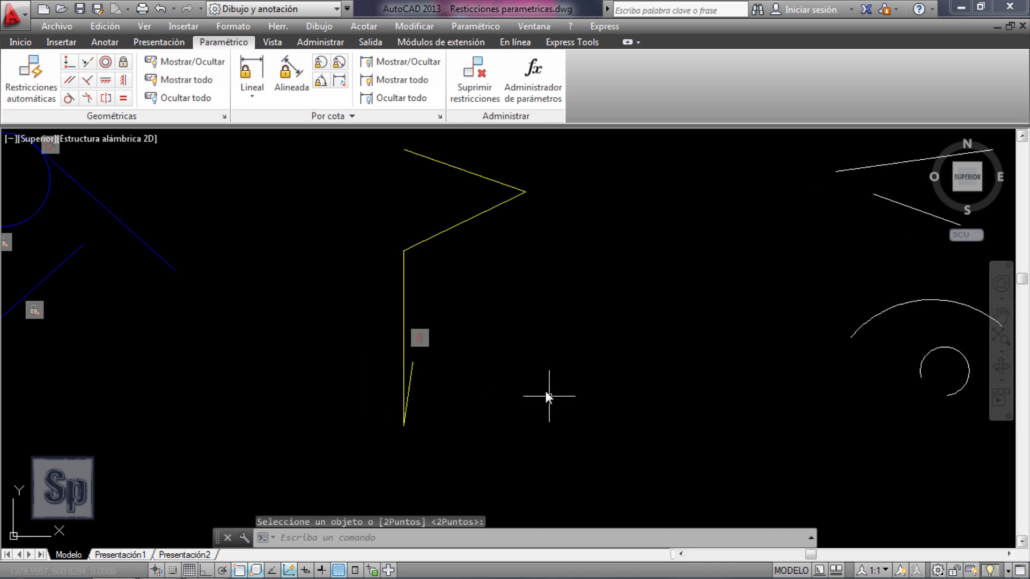
pyautogui.press('Escape')
# Step: Stretch a zigzag corner to a new spot, then test the bottom segment's midpoint grip
pyautogui.click(462, 222)
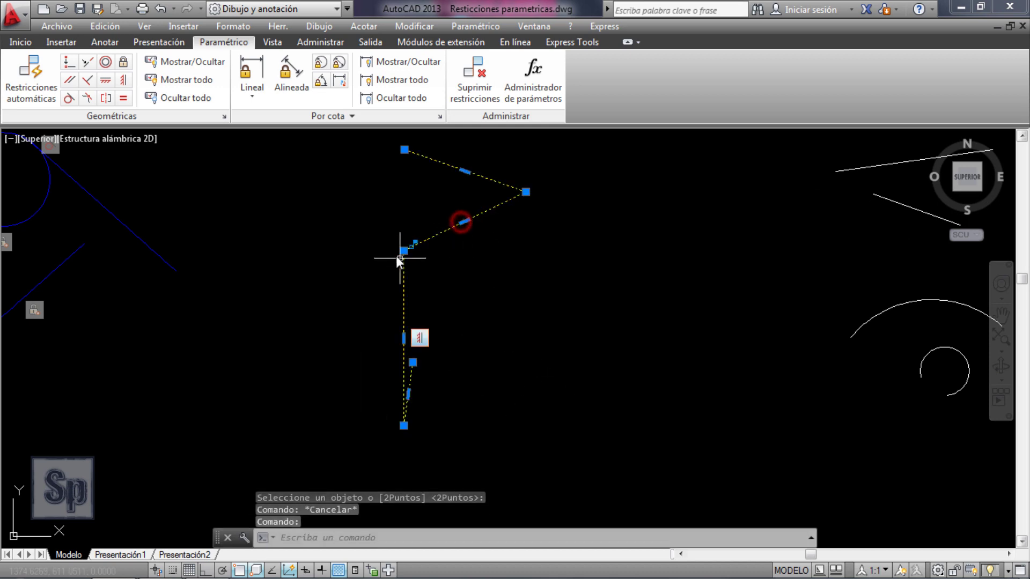
pyautogui.click(403, 251)
pyautogui.click(521, 256)
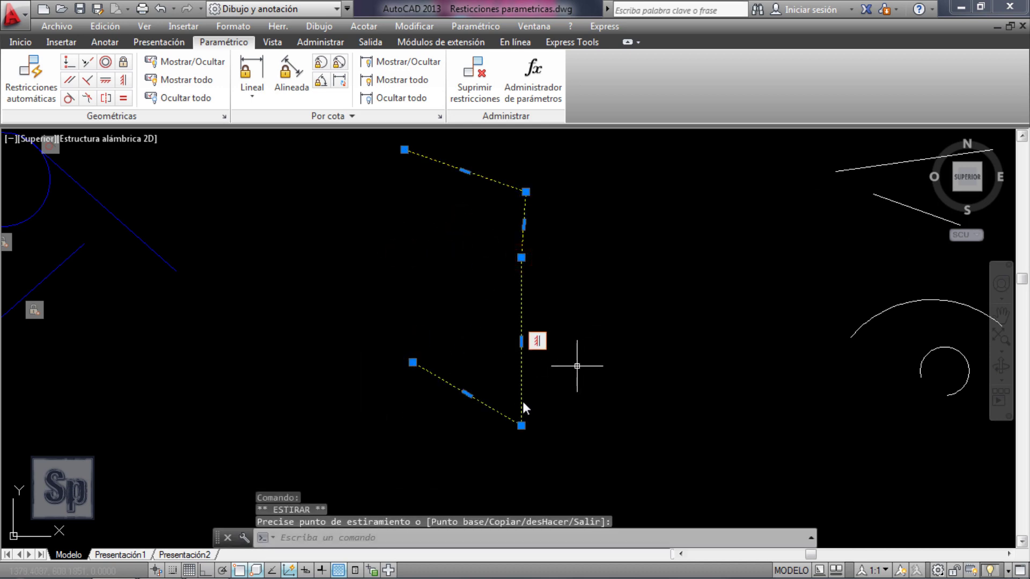
pyautogui.press('Escape')
pyautogui.click(499, 413)
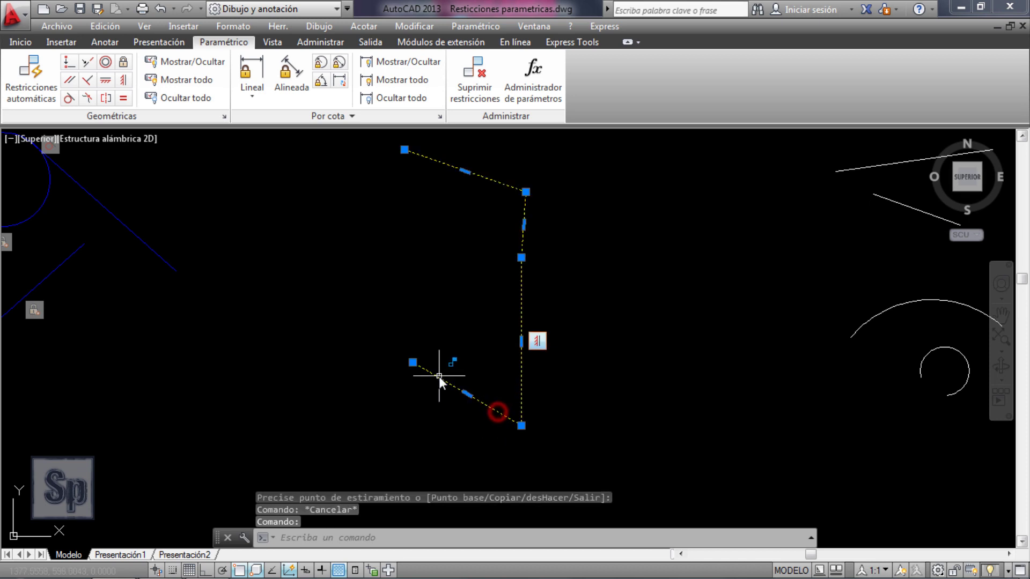
pyautogui.click(468, 394)
pyautogui.press('Escape')
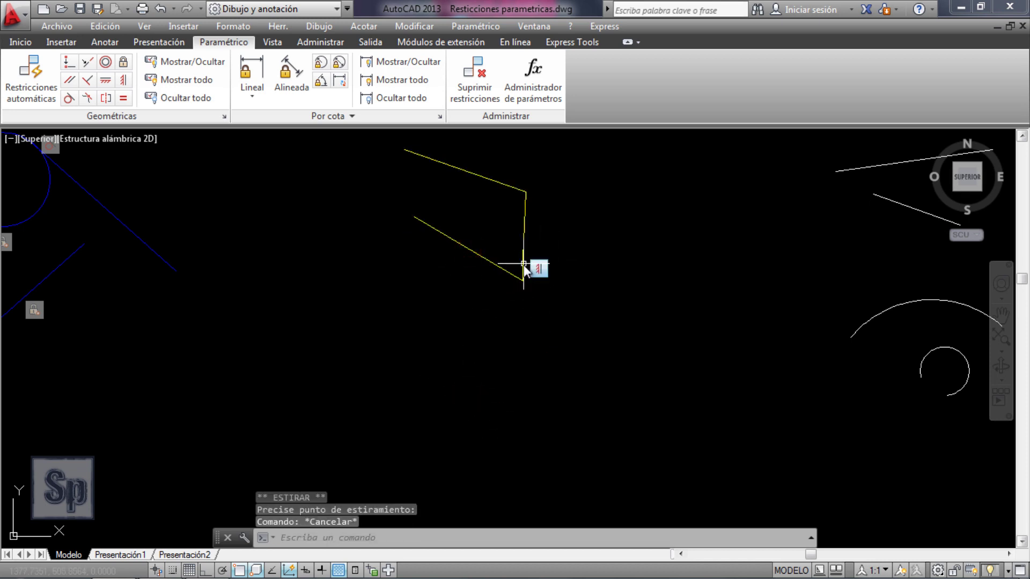
# Step: Pull the vertical segment's corner to the right, keeping it upright
pyautogui.click(526, 262)
pyautogui.click(523, 258)
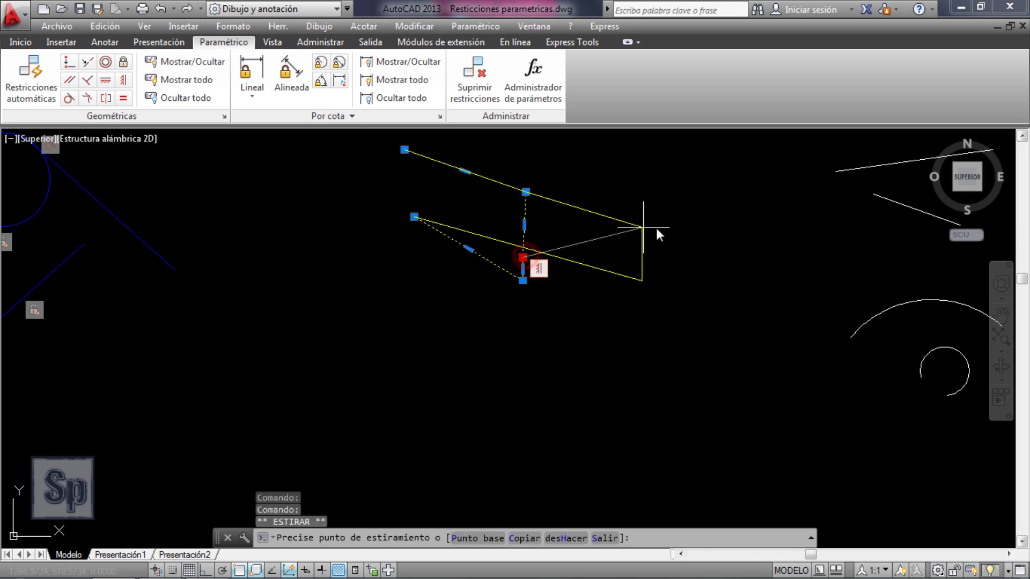
pyautogui.click(668, 228)
pyautogui.press('Escape')
# Step: Zoom in close on the Igualdad lines
pyautogui.scroll(-4, 311, 251)
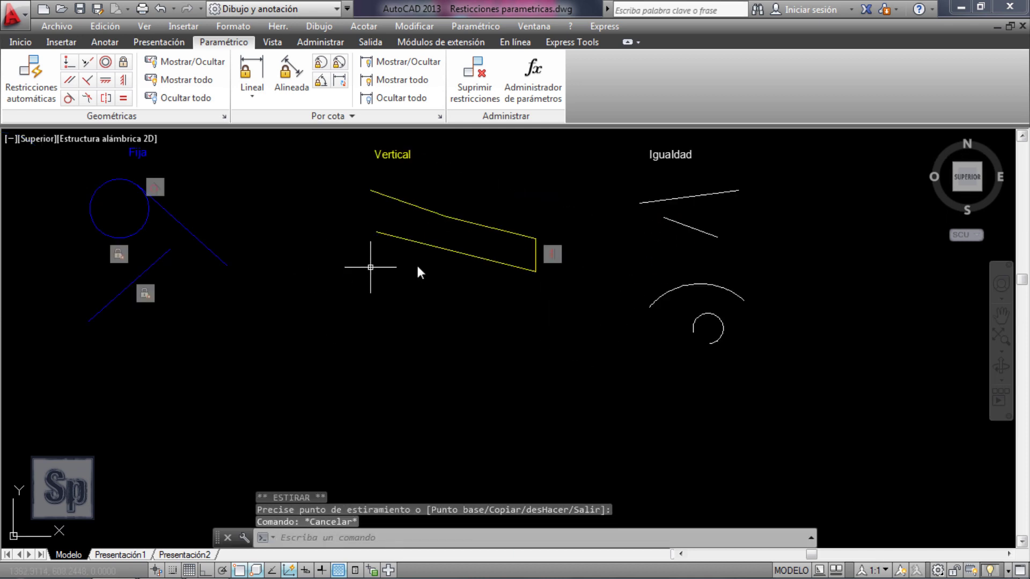
pyautogui.scroll(4, 609, 210)
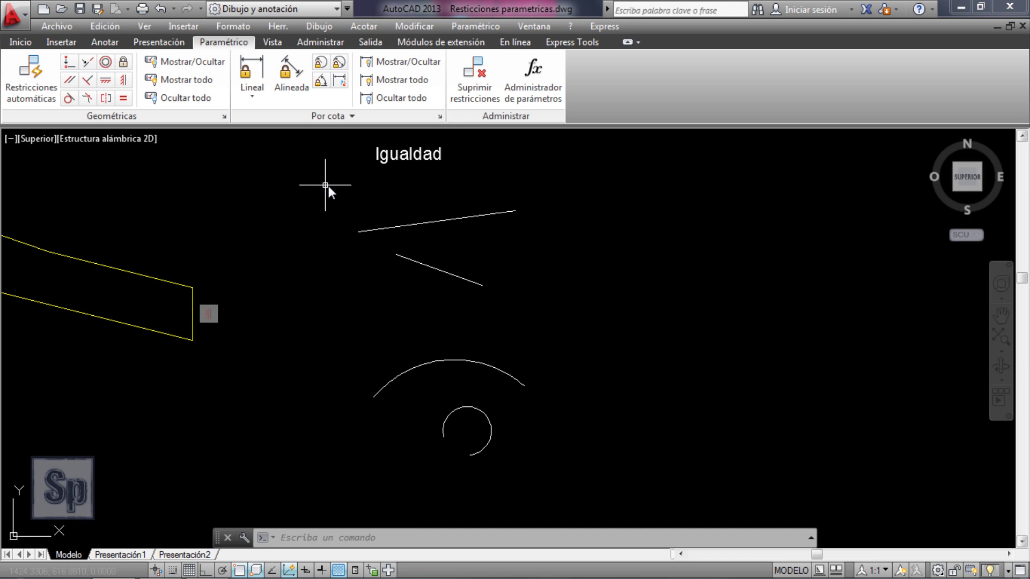
pyautogui.scroll(2, 328, 186)
# Step: Apply an equal constraint so the lower Igualdad line matches the upper line
pyautogui.click(121, 99)
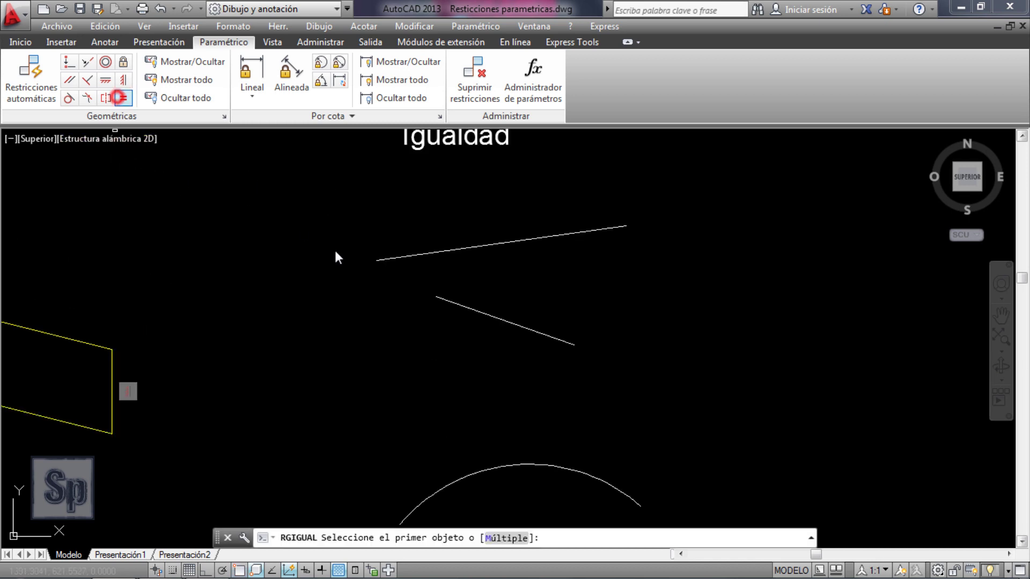
pyautogui.click(494, 246)
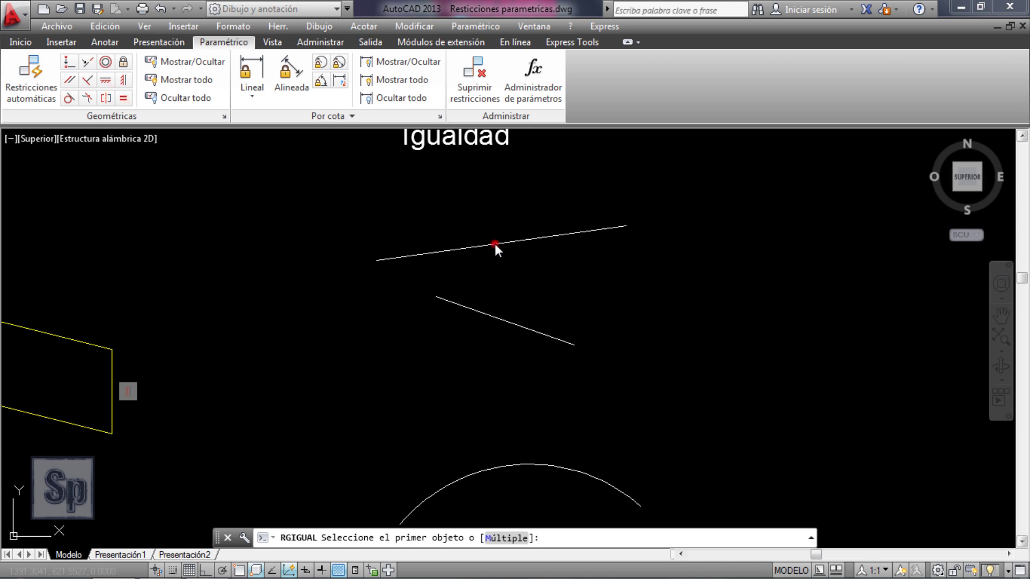
pyautogui.click(497, 319)
pyautogui.press('Escape')
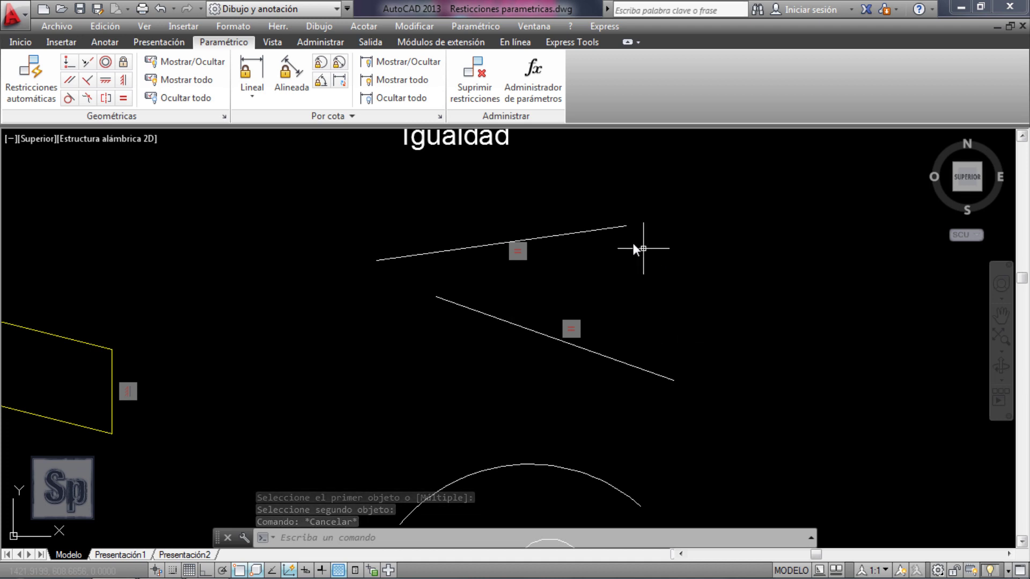
# Step: Shorten the upper line, then lengthen the lower line, confirming both stay equal
pyautogui.click(605, 232)
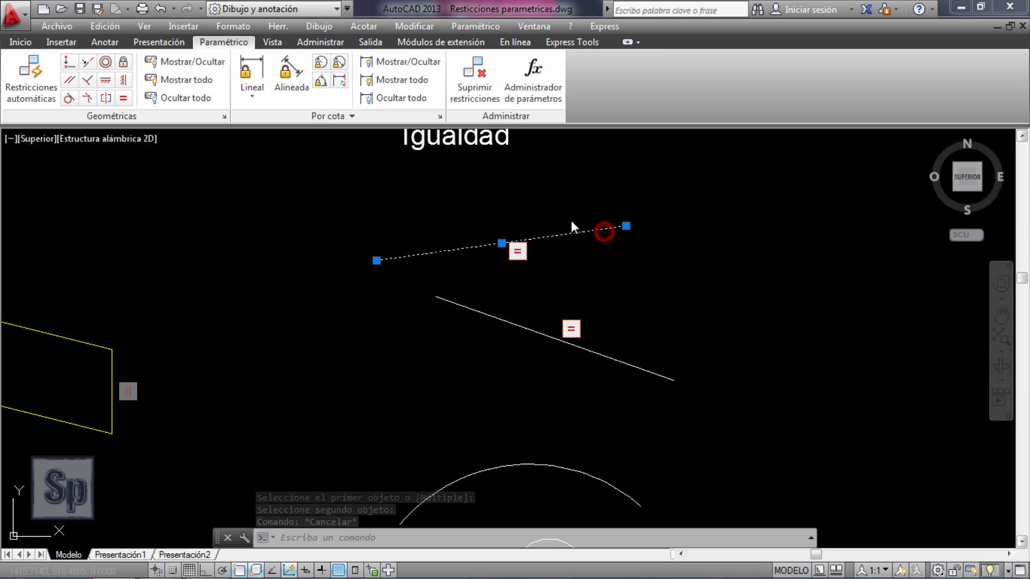
pyautogui.click(626, 226)
pyautogui.click(520, 241)
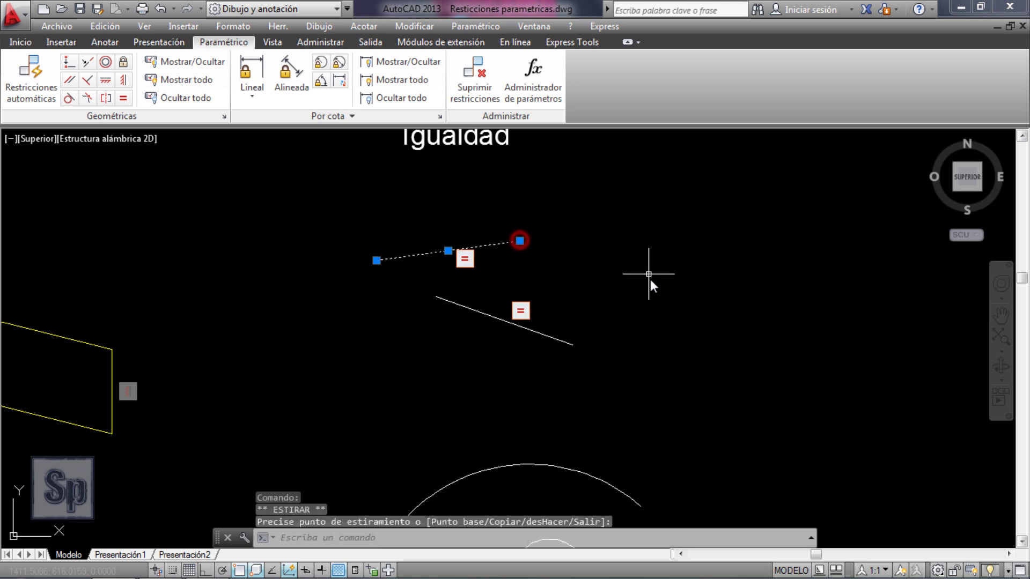
pyautogui.press('Escape')
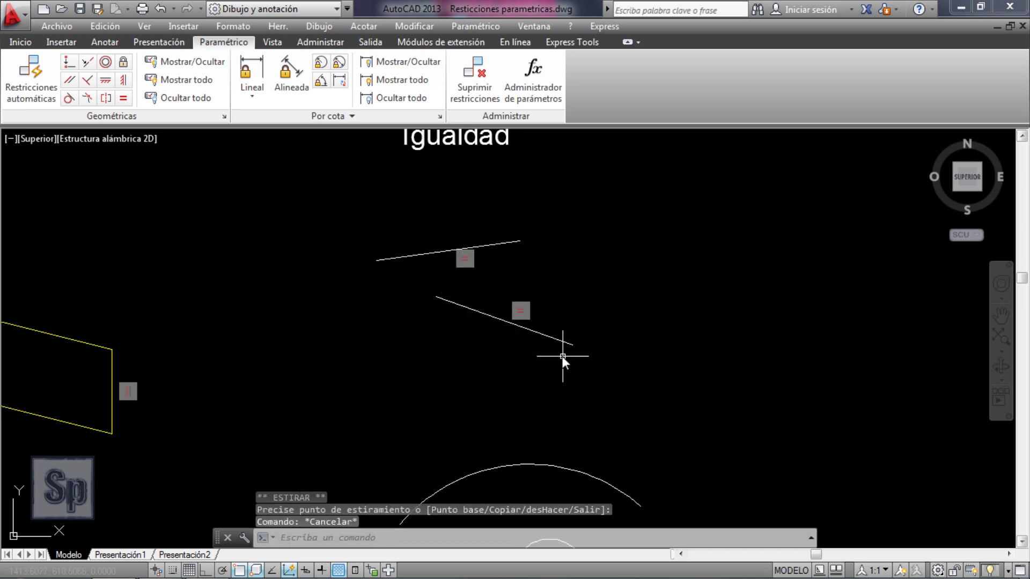
pyautogui.click(562, 343)
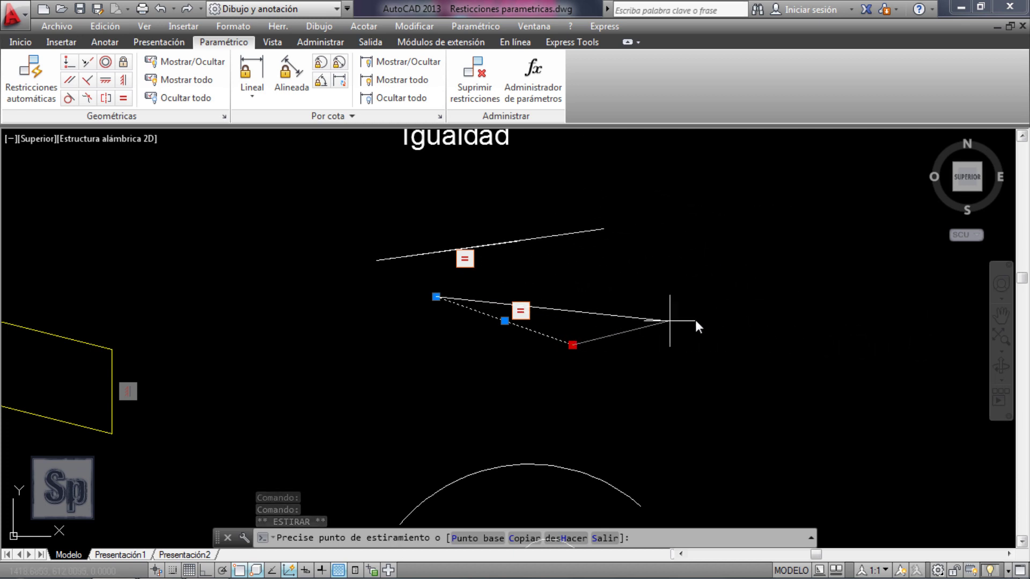
pyautogui.click(764, 310)
pyautogui.press('Escape')
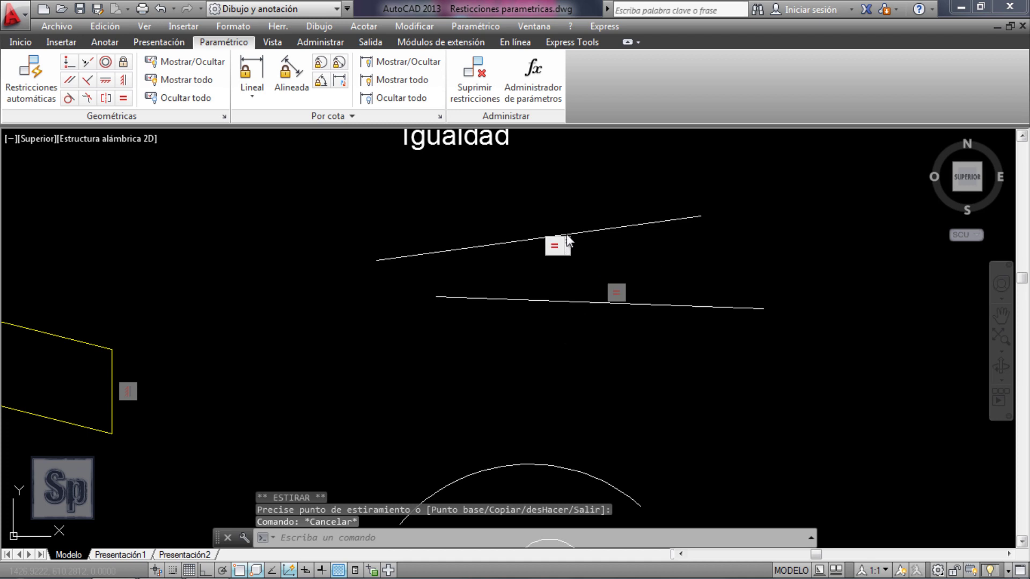
# Step: Zoom out and back in on the two Igualdad arcs
pyautogui.scroll(-3, 582, 290)
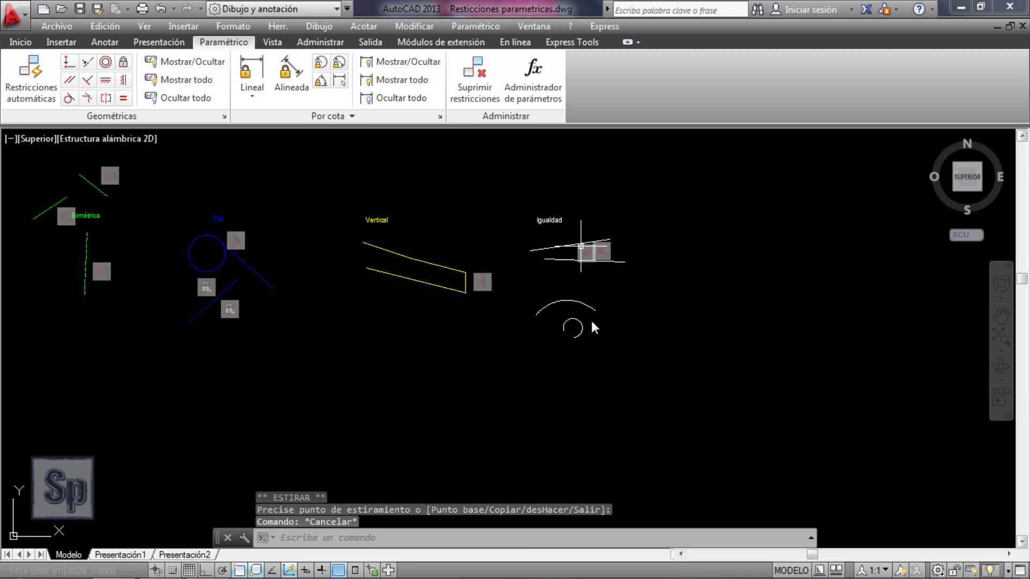
pyautogui.scroll(4, 568, 300)
pyautogui.scroll(2, 536, 286)
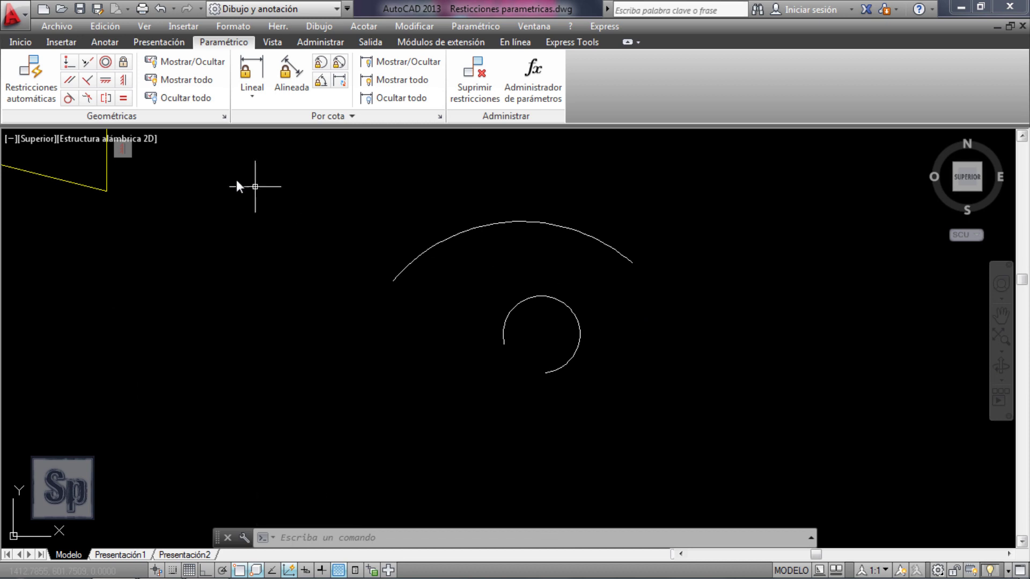
# Step: Make the small Igualdad arc's radius equal to the large upper arc's
pyautogui.click(121, 100)
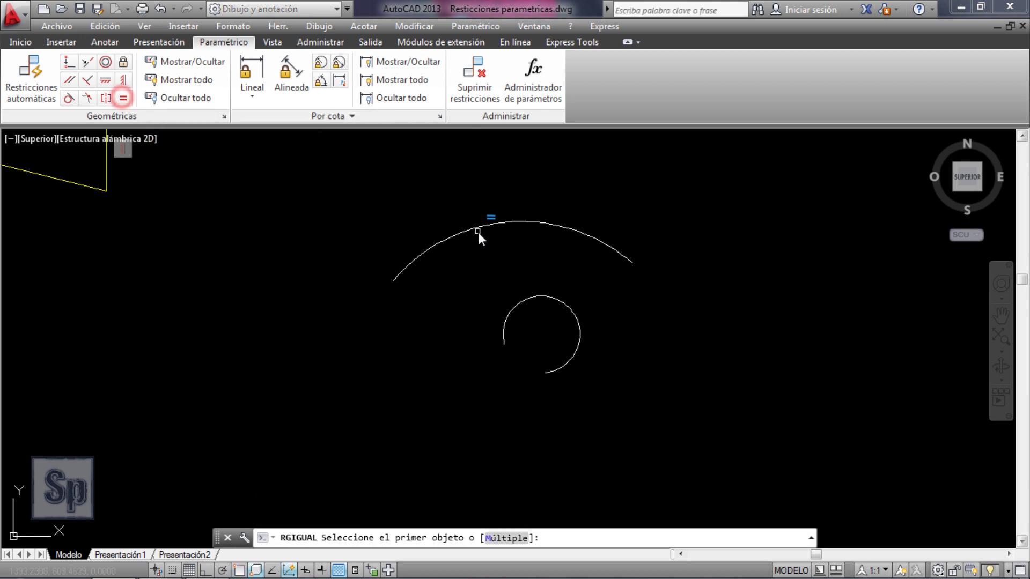
pyautogui.click(478, 227)
pyautogui.click(557, 304)
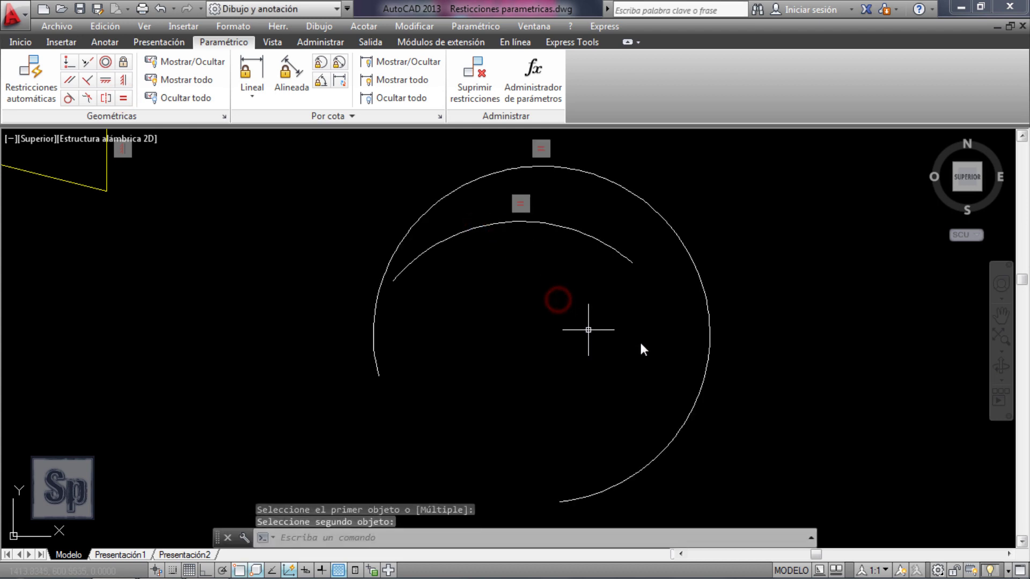
# Step: Raise the upper arc's midpoint to test that the lower arc resizes too
pyautogui.click(547, 226)
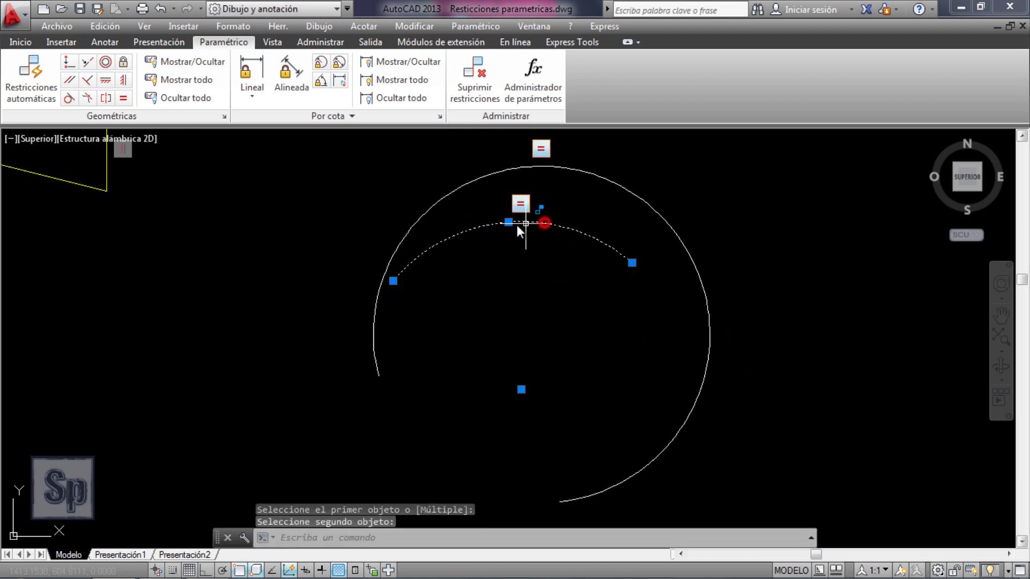
pyautogui.click(508, 223)
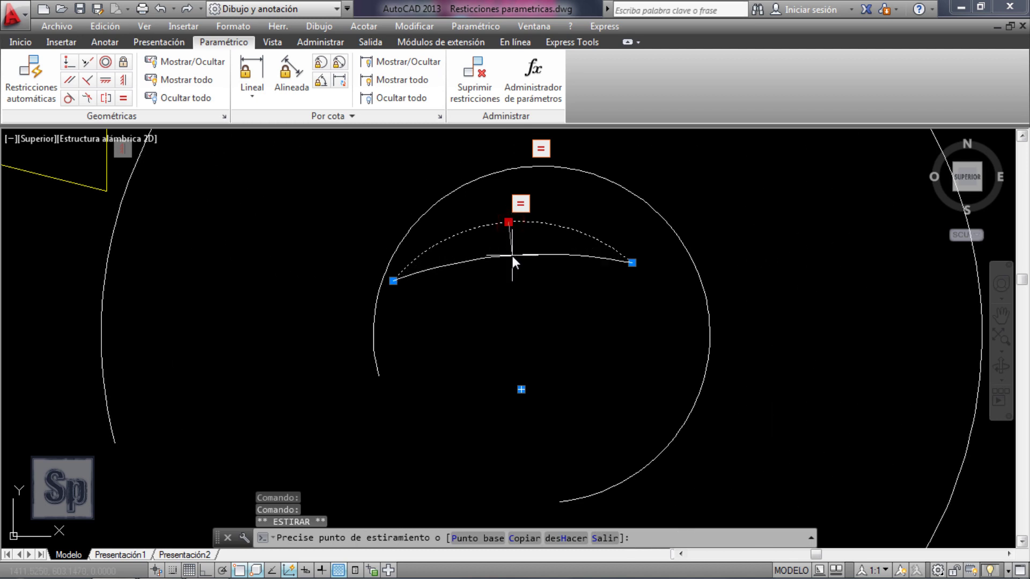
pyautogui.click(527, 177)
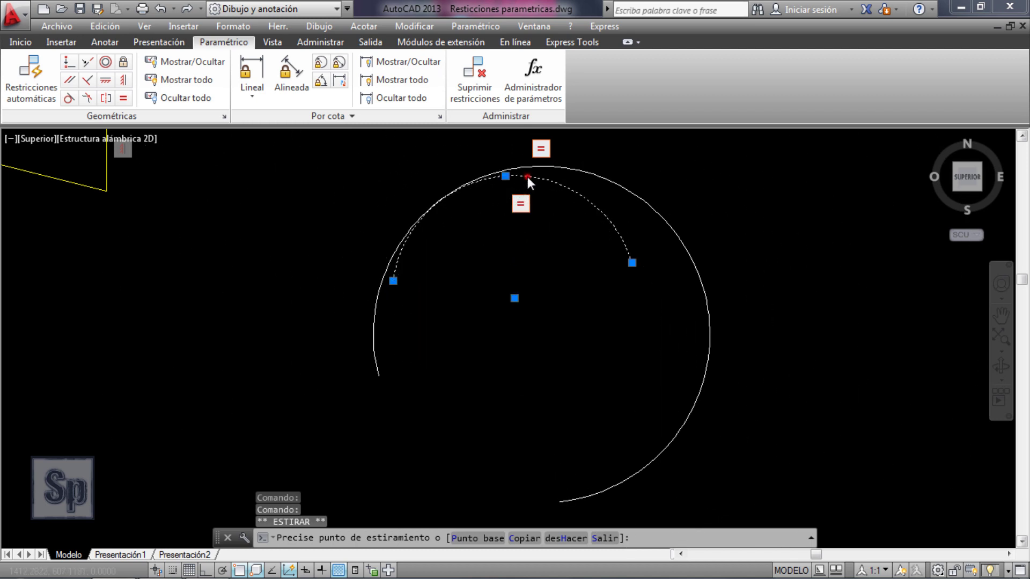
pyautogui.press('Escape')
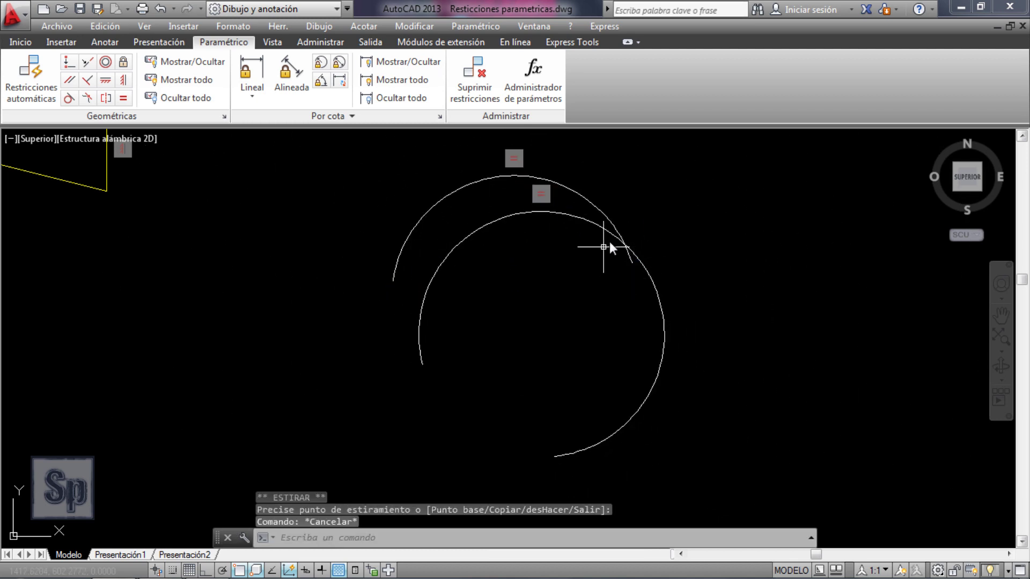
# Step: Move the lower arc down-right and stretch the upper arc higher, checking matching radii
pyautogui.click(610, 236)
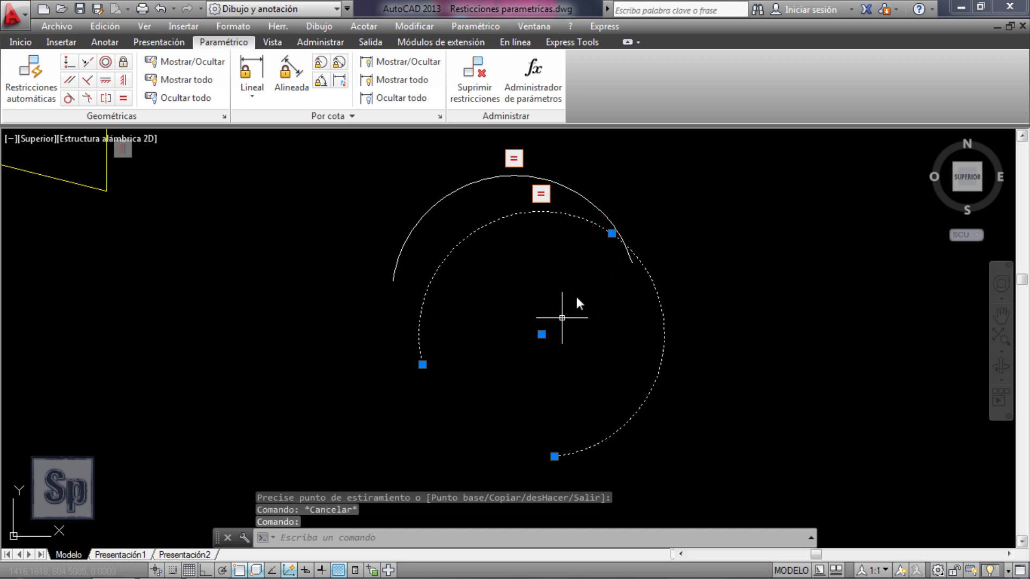
pyautogui.click(423, 366)
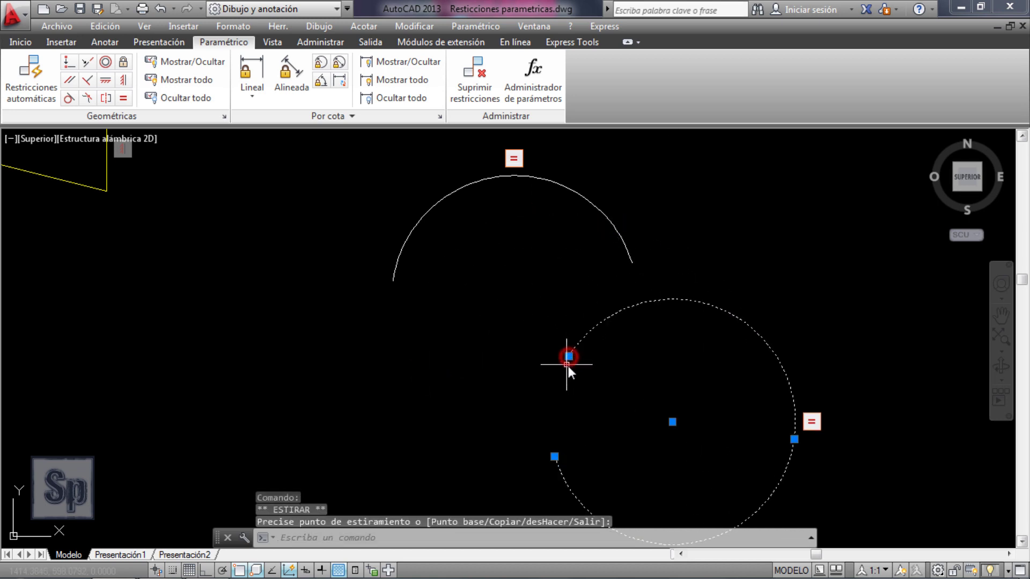
pyautogui.click(568, 366)
pyautogui.press('Escape')
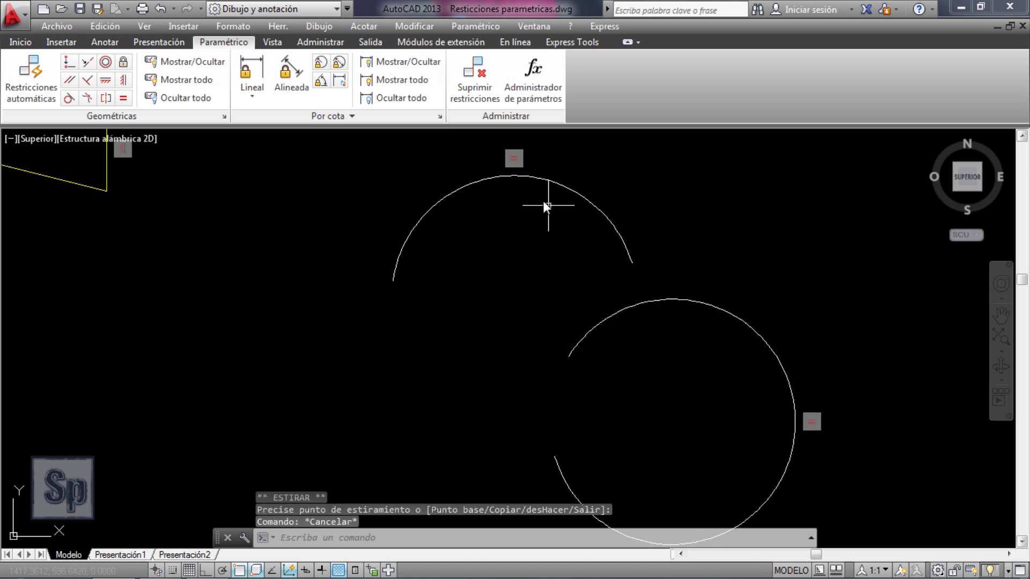
pyautogui.click(532, 179)
pyautogui.click(506, 176)
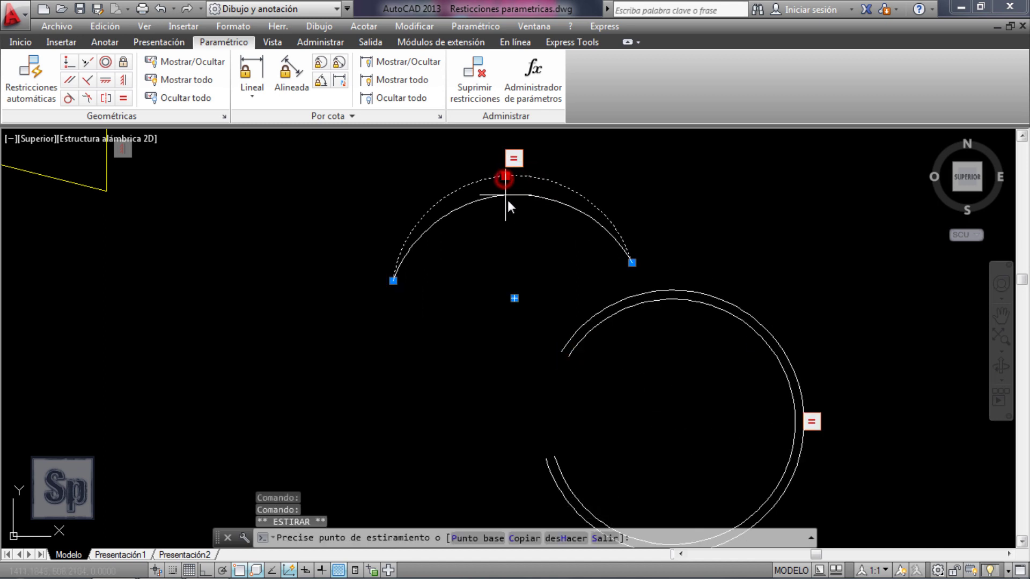
pyautogui.click(475, 145)
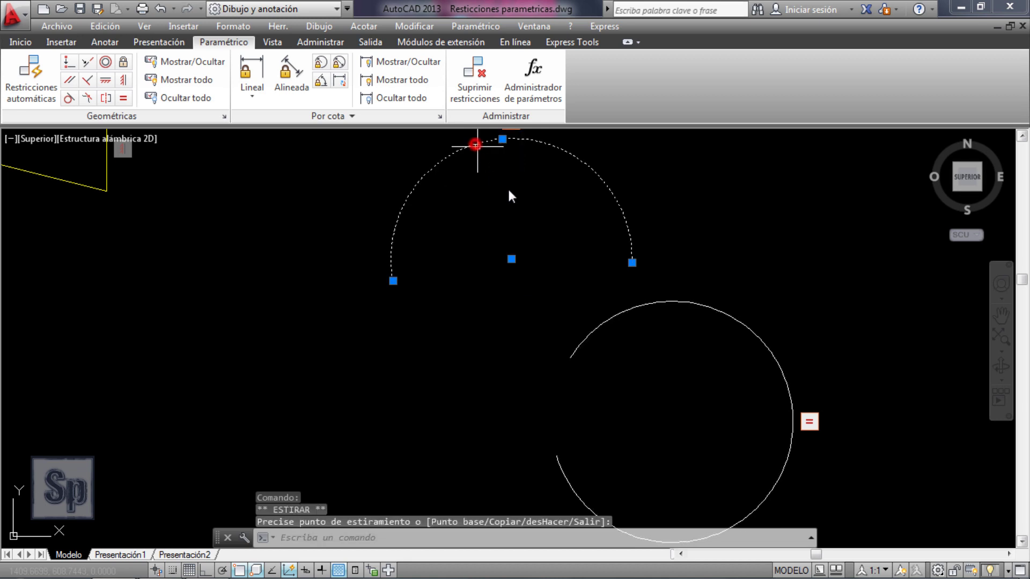
pyautogui.press('Escape')
pyautogui.scroll(-2, 472, 274)
pyautogui.scroll(-4, 516, 314)
pyautogui.scroll(-3, 667, 359)
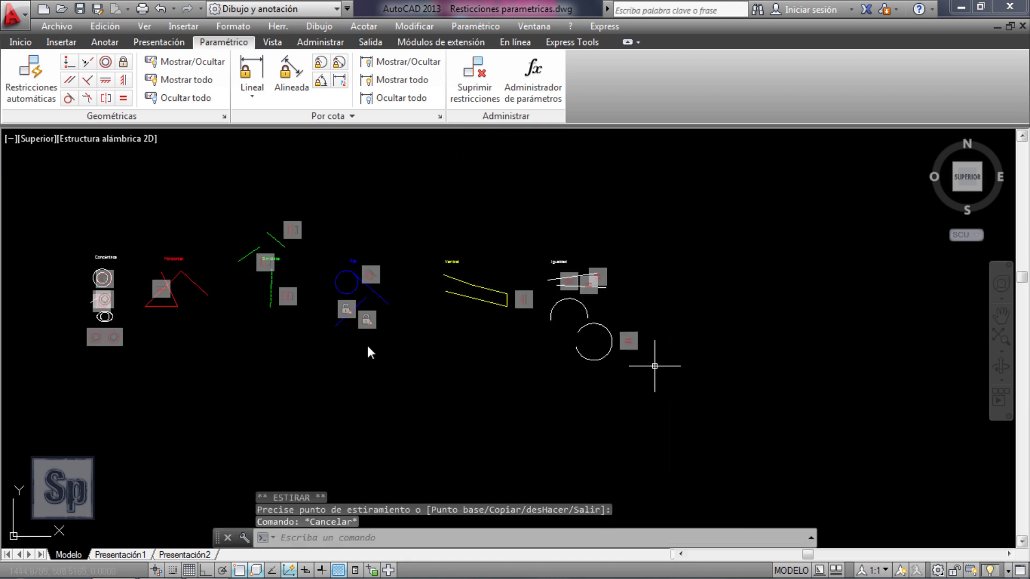
pyautogui.scroll(3, 38, 313)
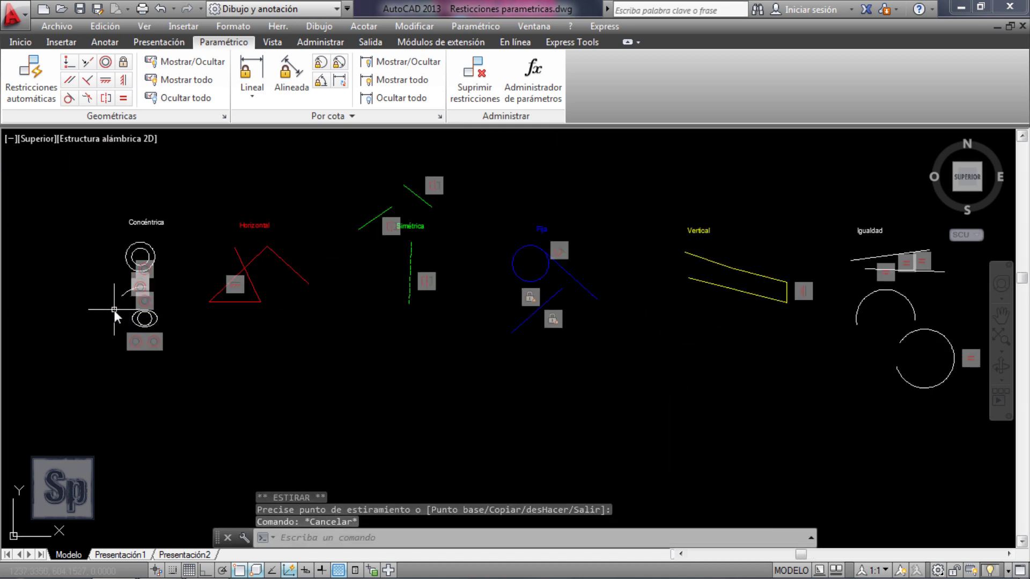